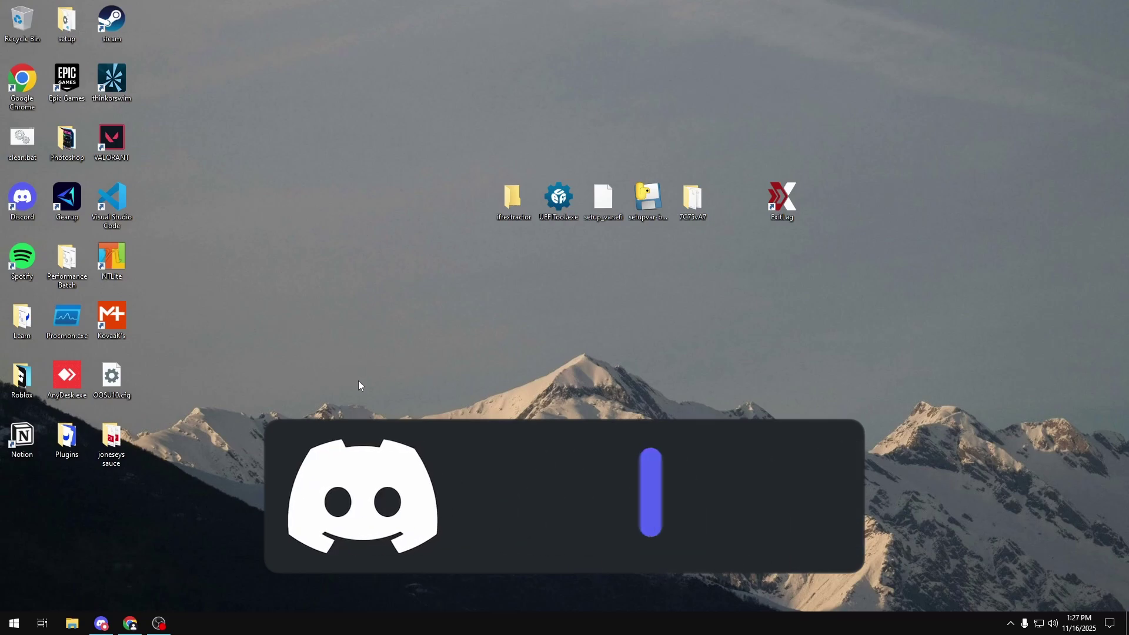
Open the UEFITool A72 release page from the Discord links and select the UEFITool_NE_A72_win64.zip asset
left_click(101, 623)
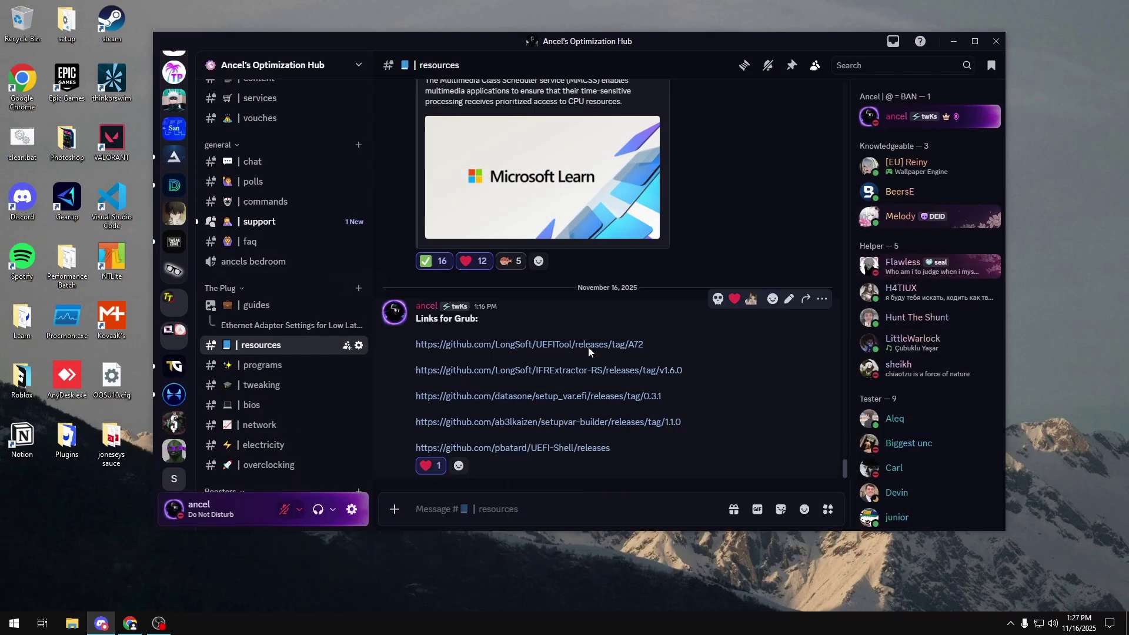
left_click(511, 345)
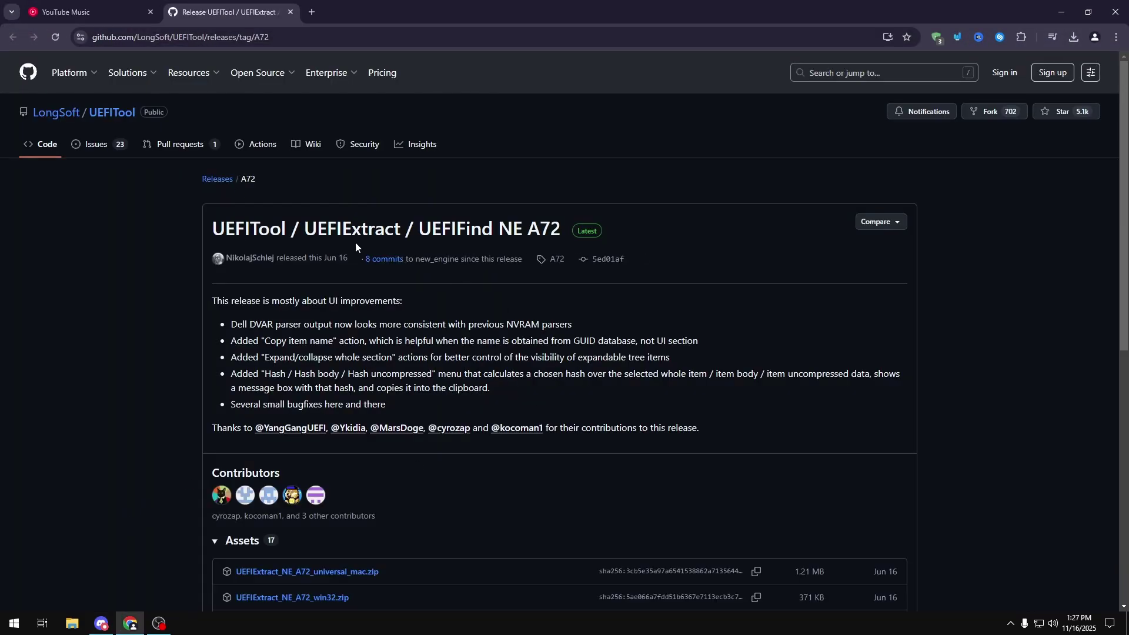
scroll(355, 242, "down", 7)
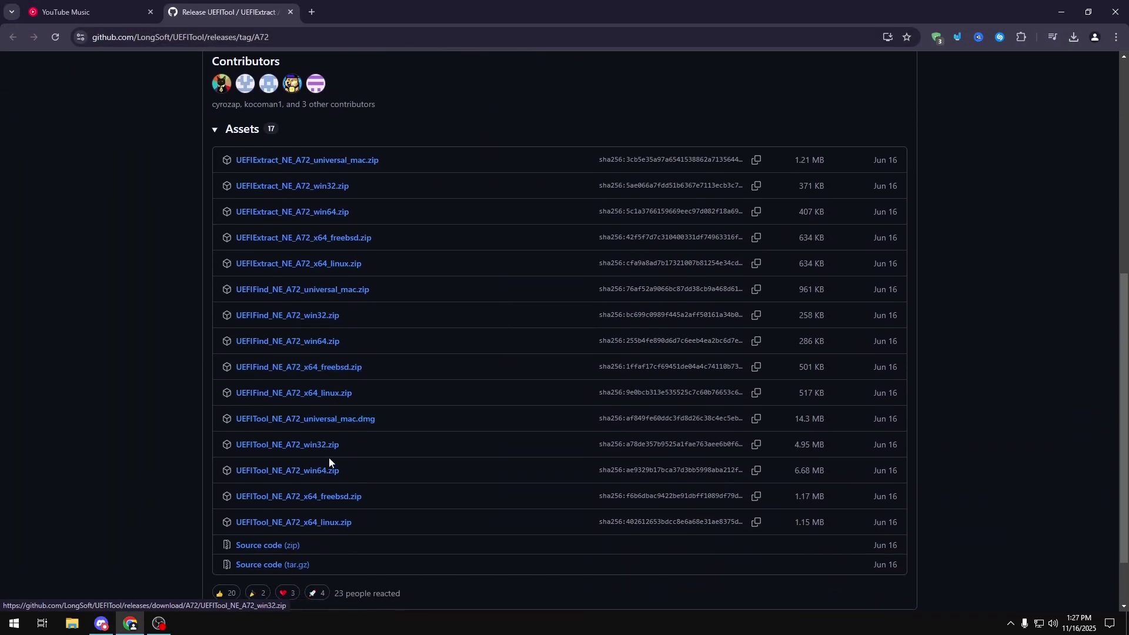
triple_click(348, 470)
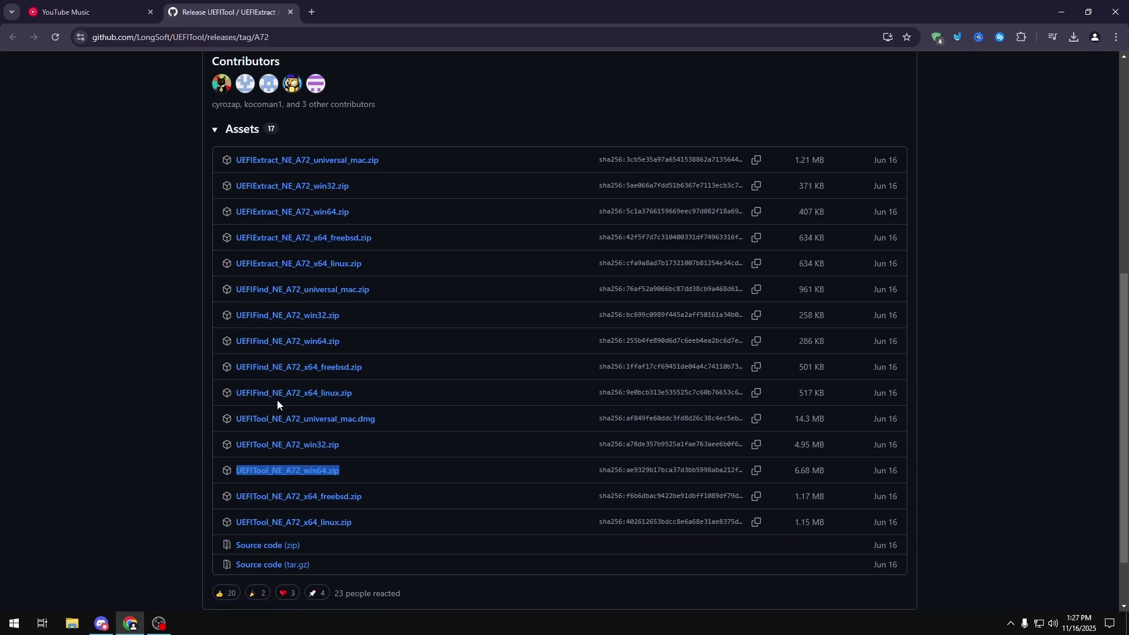
scroll(147, 435, "down", 1)
Open the IFRExtractor-RS v1.6.0 release page and select its ifrextractor win32 download
left_click(102, 622)
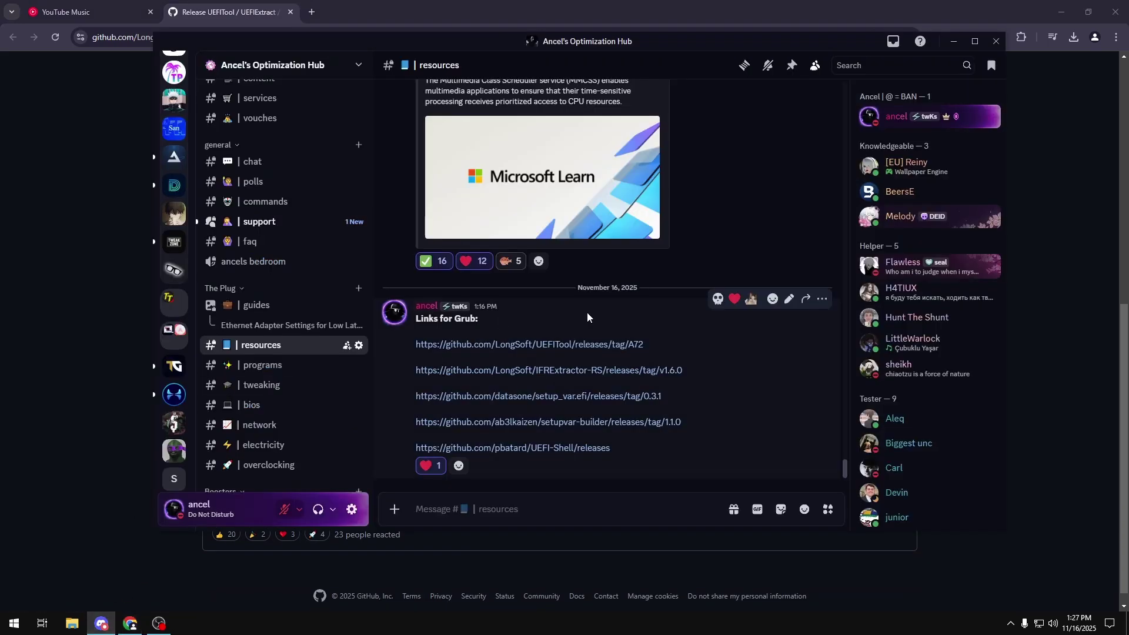
left_click(525, 373)
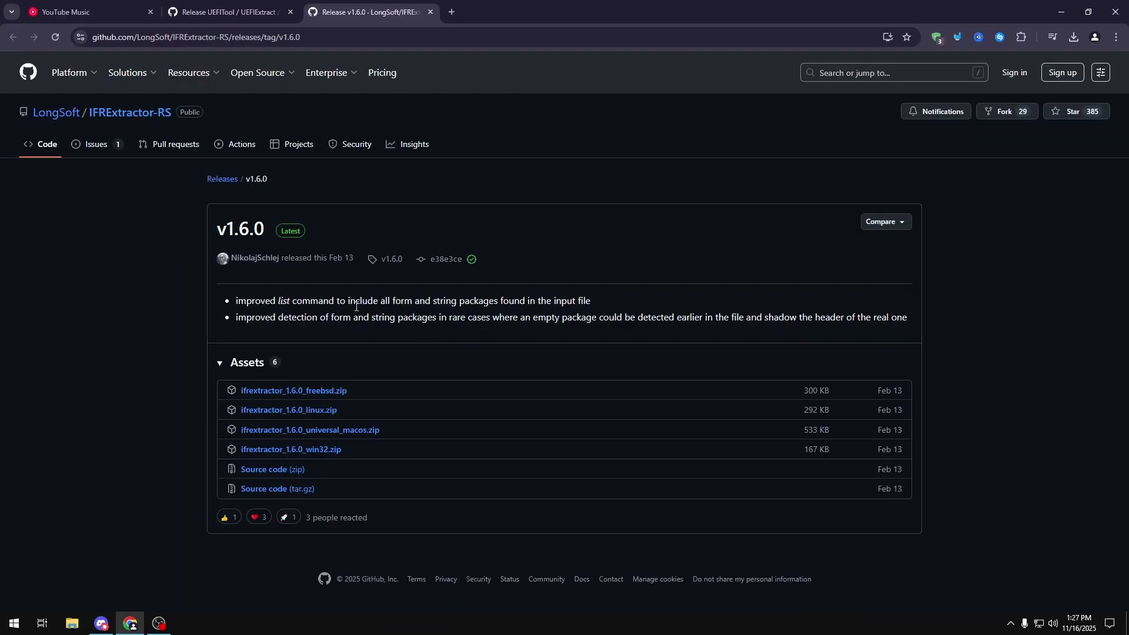
left_click_drag(347, 453, 239, 446)
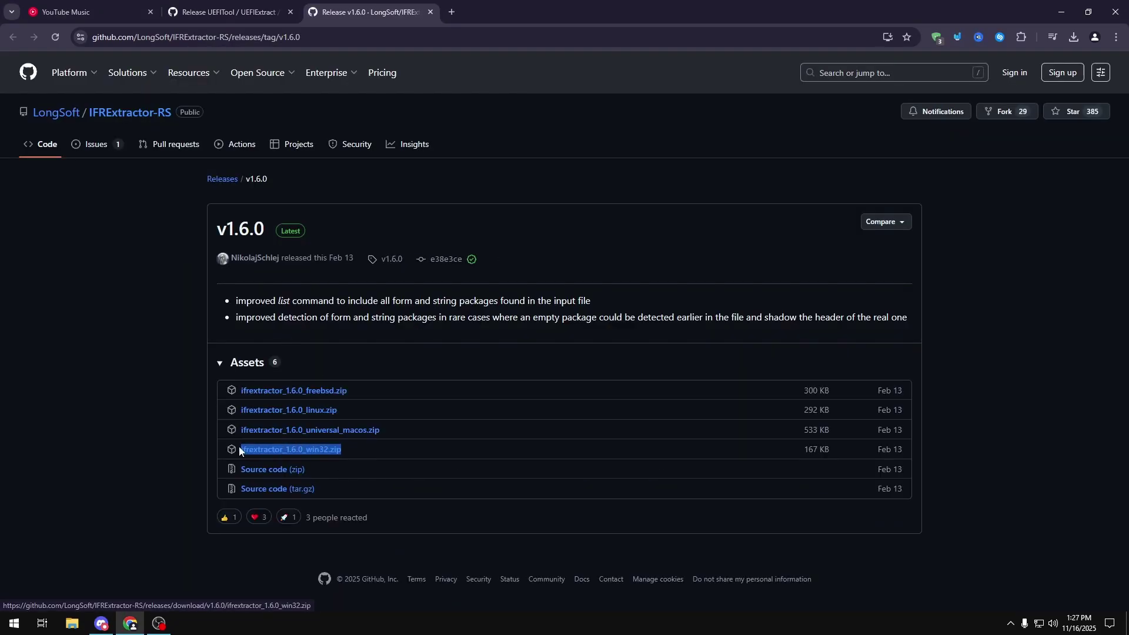
left_click(174, 453)
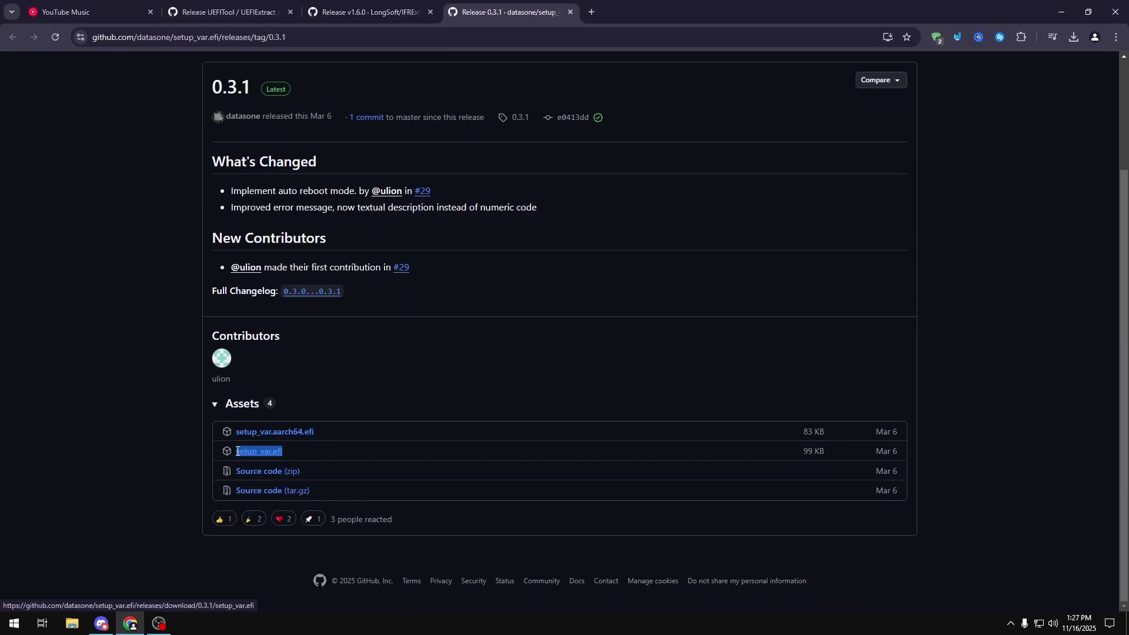
Open the setupvar-builder 1.1.0 release page and select the setupvar-builder.exe asset
left_click(101, 623)
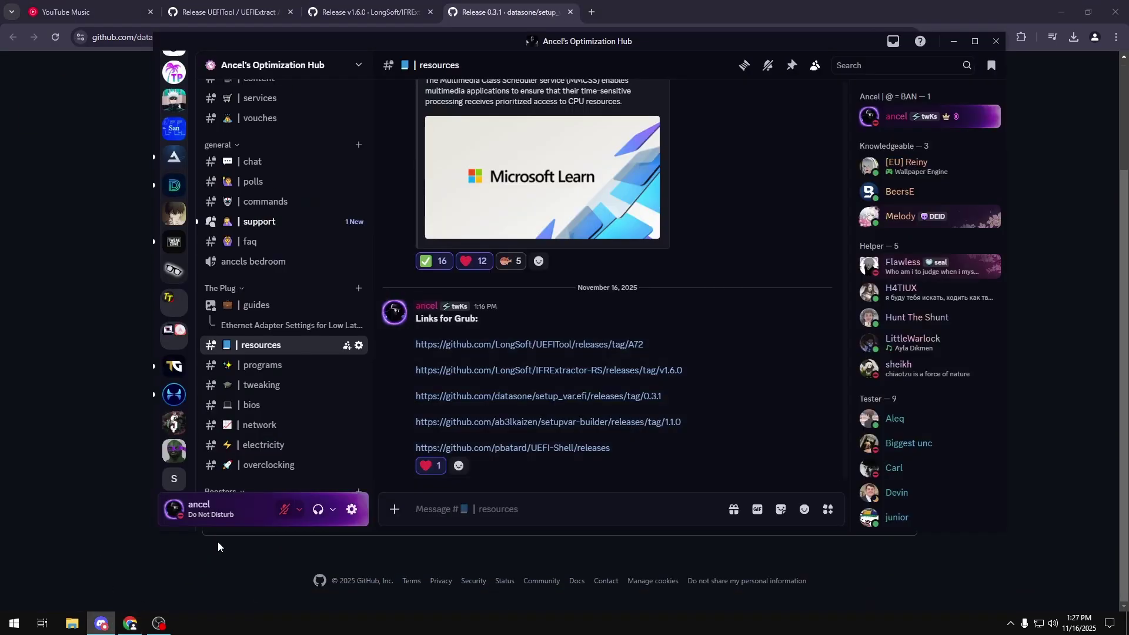
left_click(524, 425)
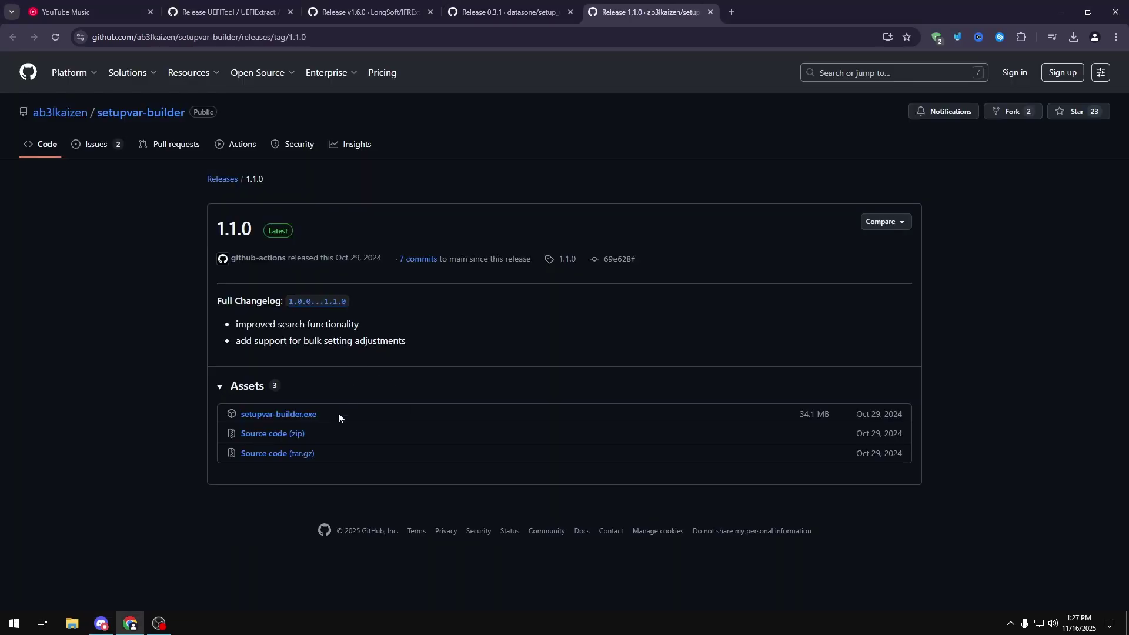
left_click_drag(339, 414, 216, 418)
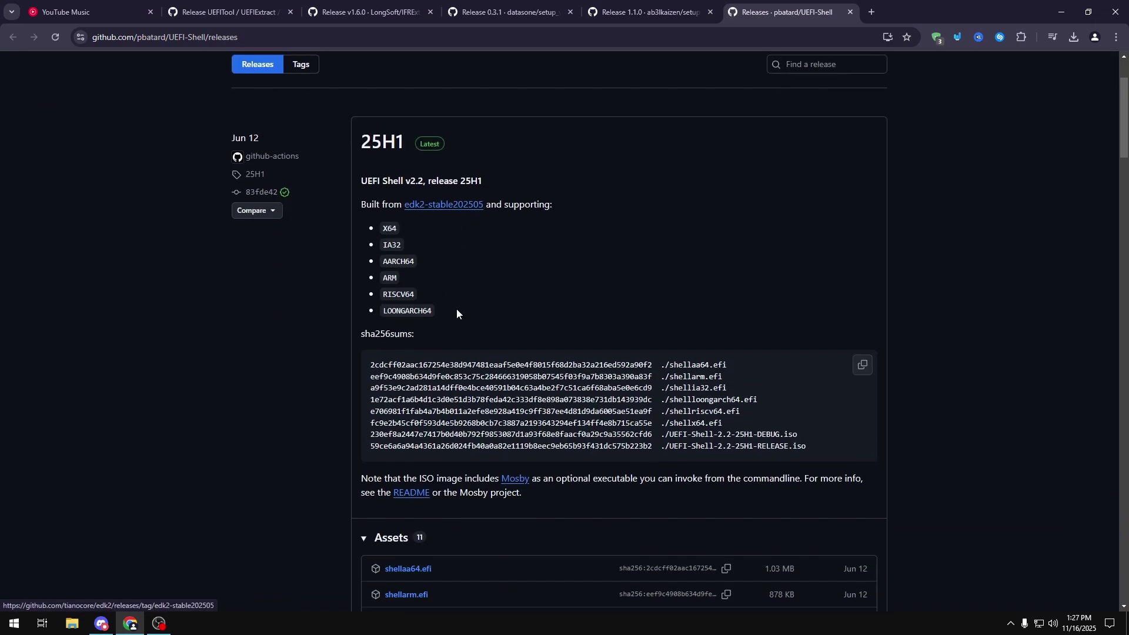
Scroll to the UEFI-Shell 25H1 assets and select shellx64.efi
scroll(412, 440, "up", 10)
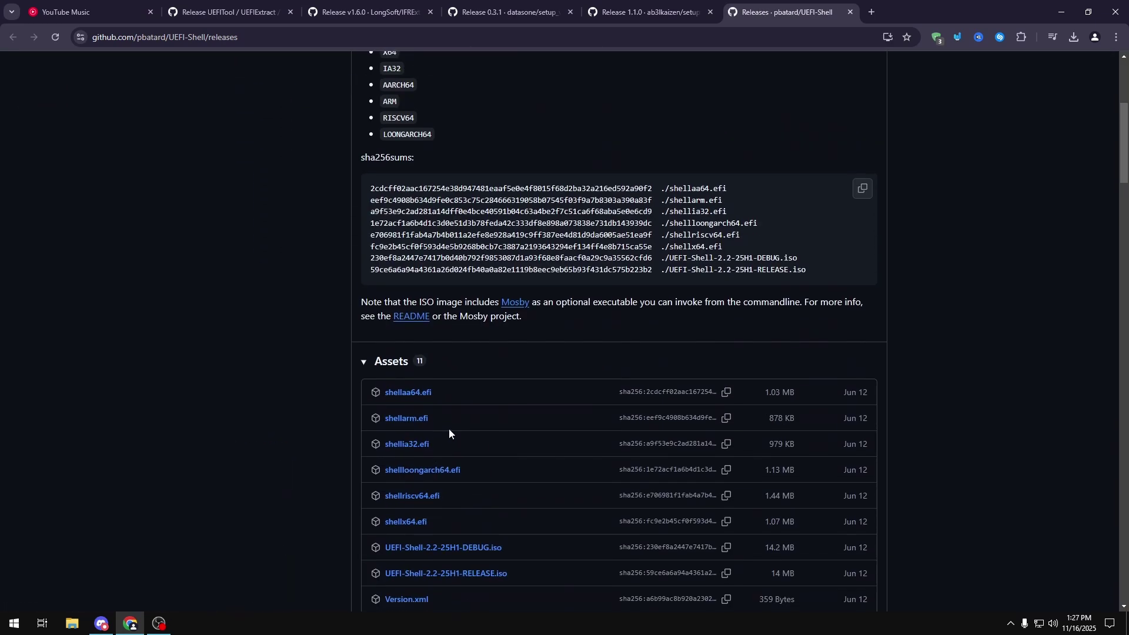
scroll(411, 258, "down", 5)
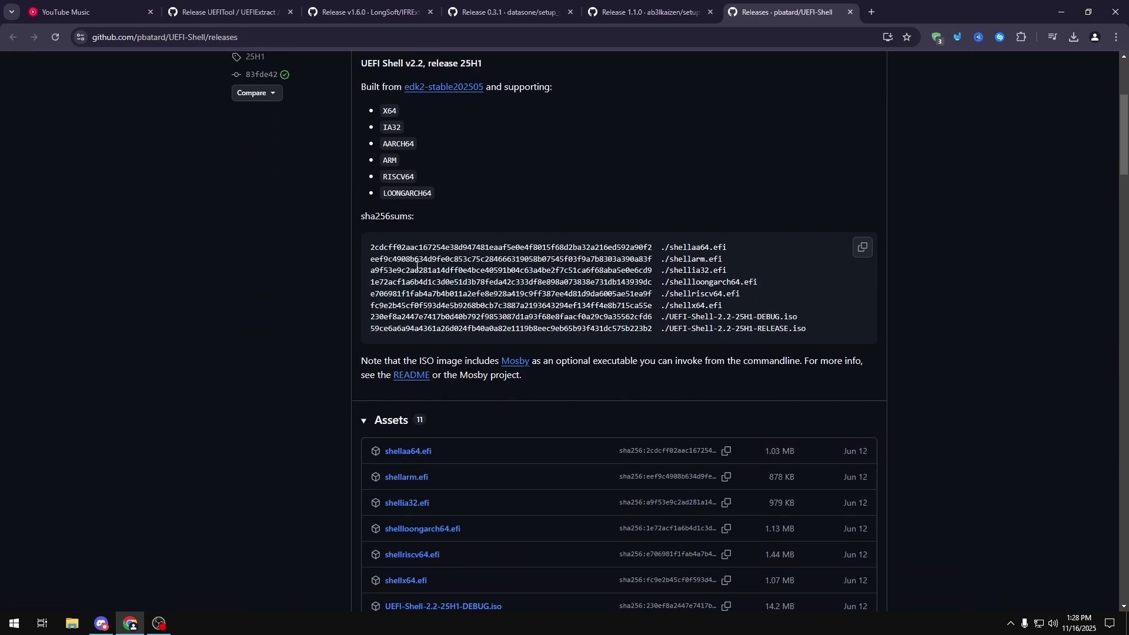
scroll(411, 257, "up", 5)
scroll(433, 251, "down", 4)
scroll(421, 435, "down", 2)
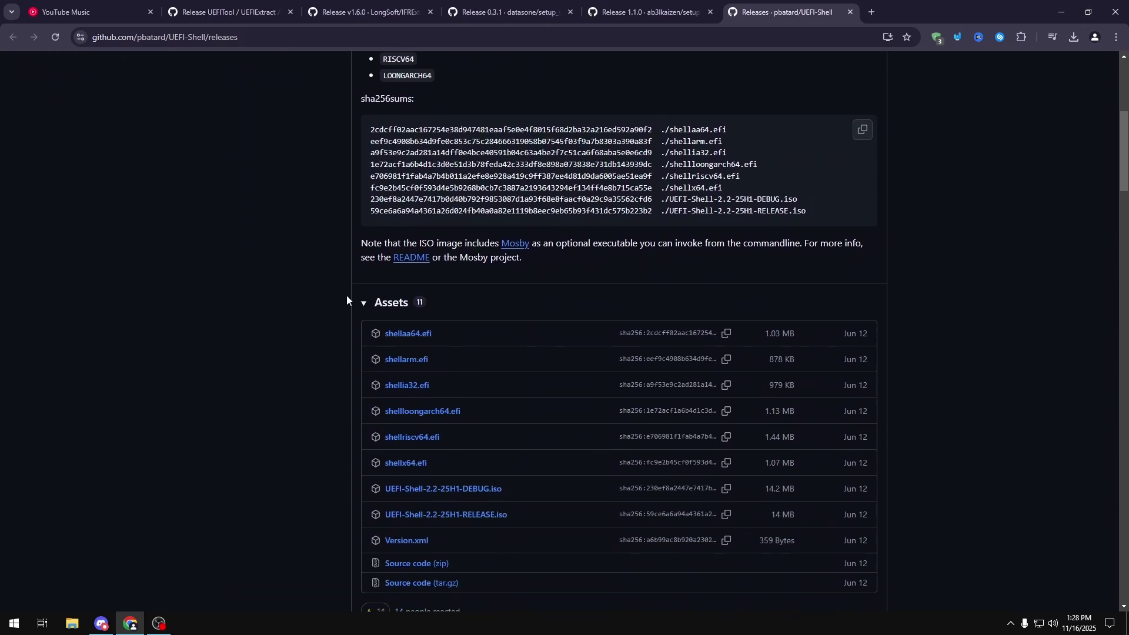
left_click_drag(437, 466, 356, 469)
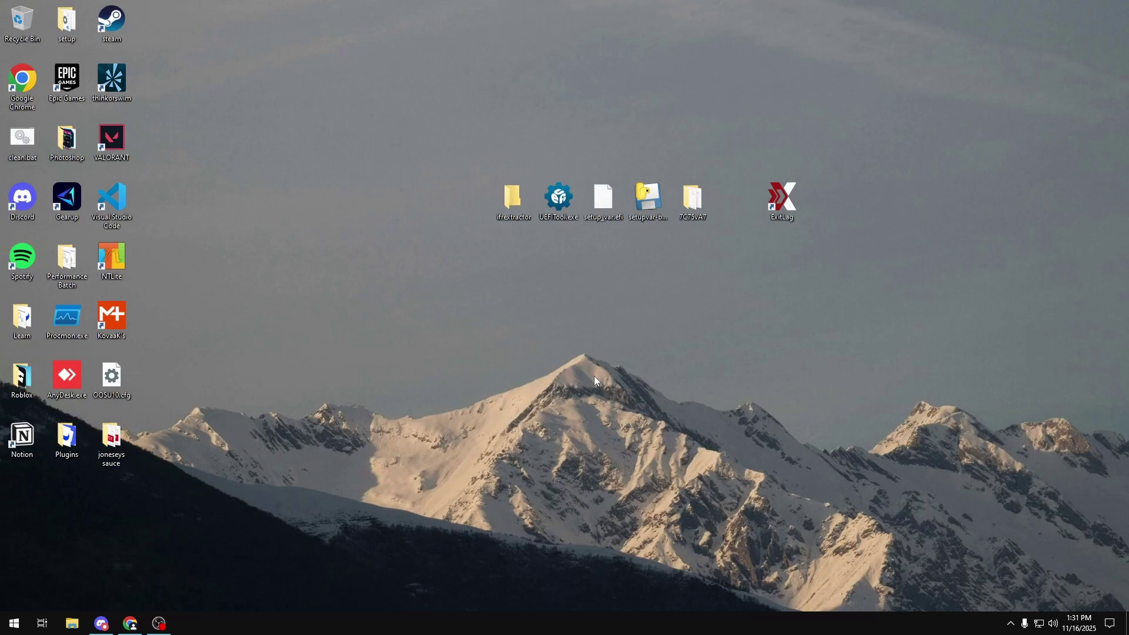
Launch msinfo32 and confirm baseboard MPG Z490 GAMING PLUS (MS-7C75) with BIOS version A.70
key("super+r")
type("msinf")
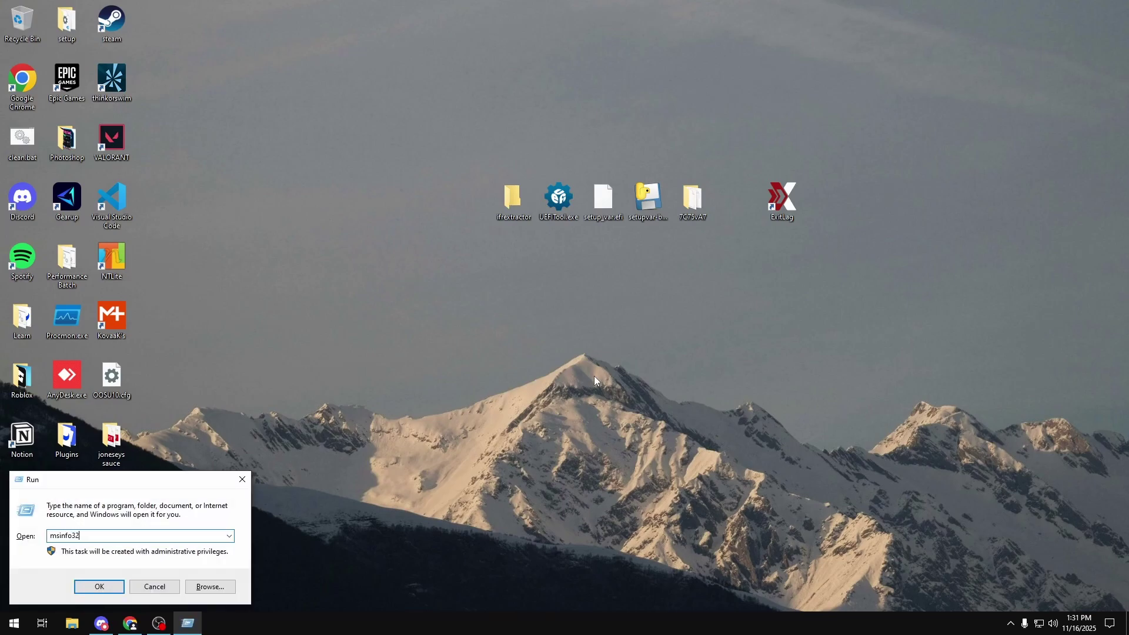
type("o32")
key("Return")
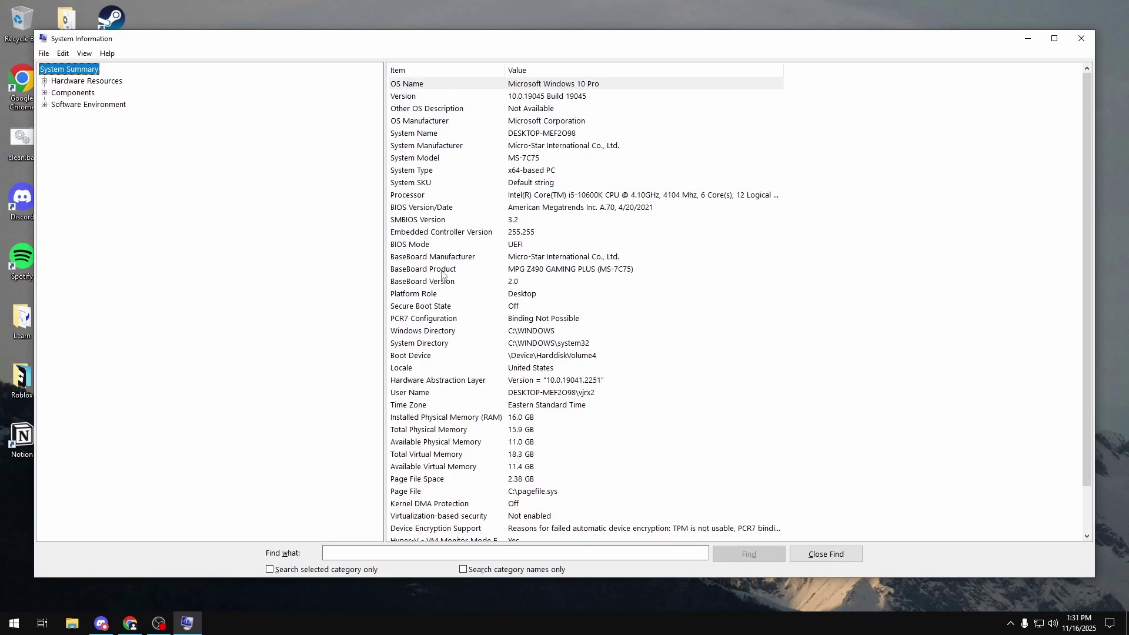
left_click(442, 272)
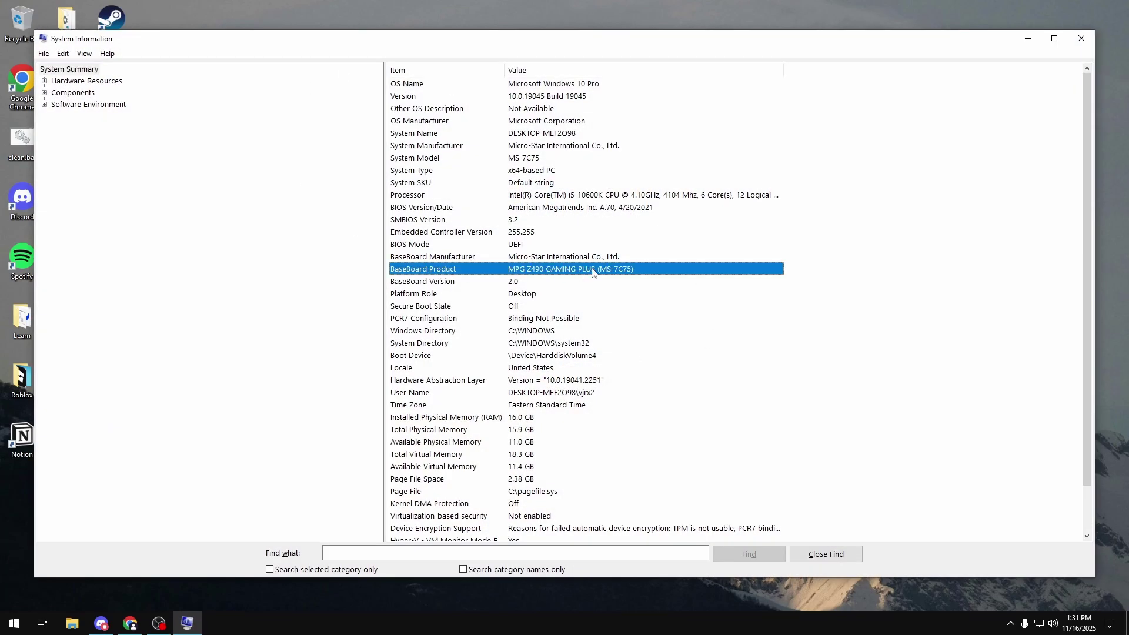
left_click(438, 209)
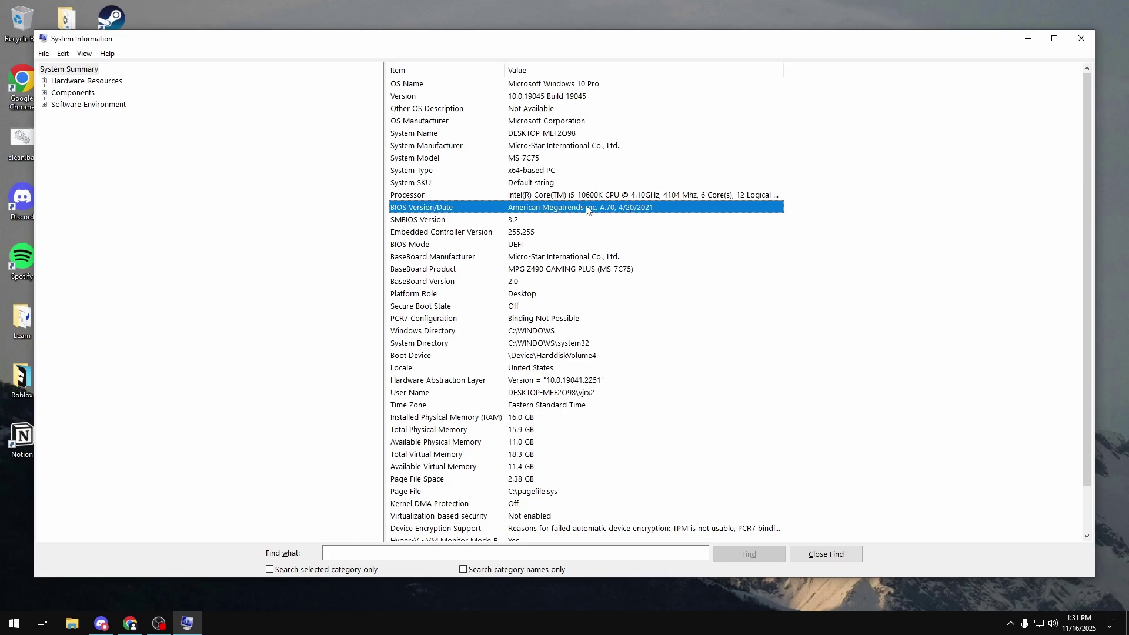
Search the web for the MPG Z490 GAMING PLUS BIOS and open MSI's BIOS downloads list
left_click(130, 623)
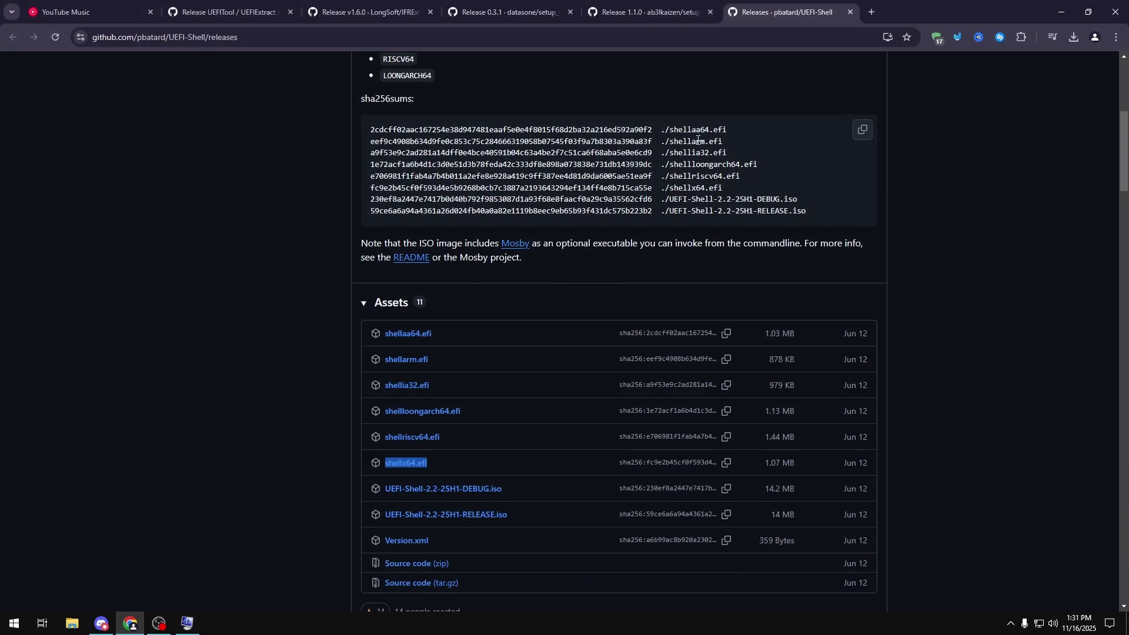
left_click(871, 11)
left_click(253, 37)
left_click(251, 59)
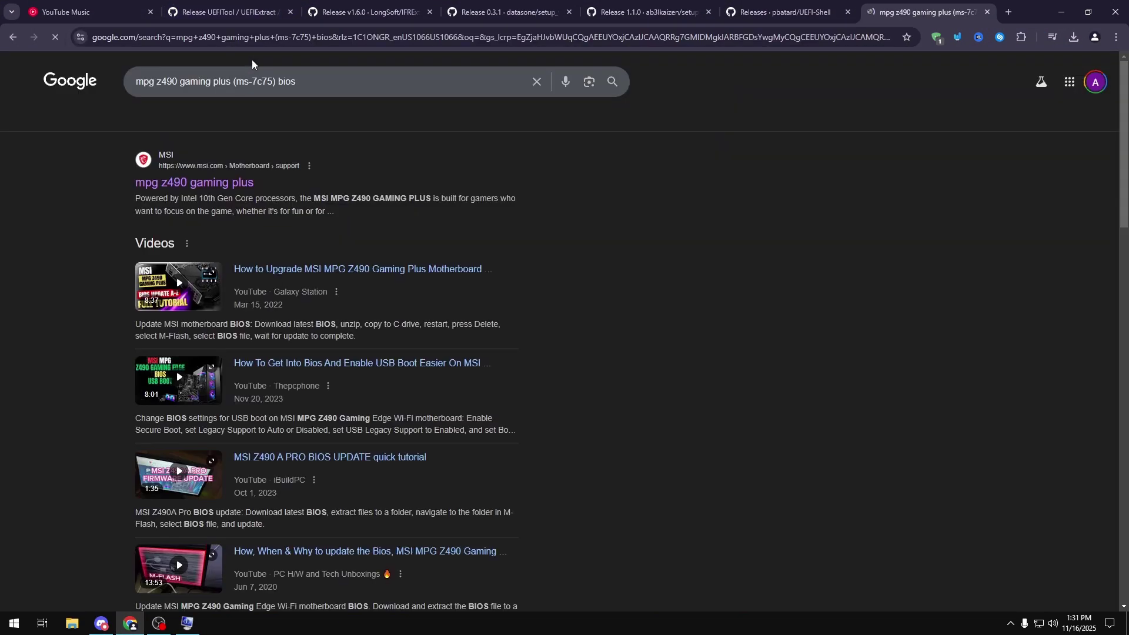
double_click(309, 79)
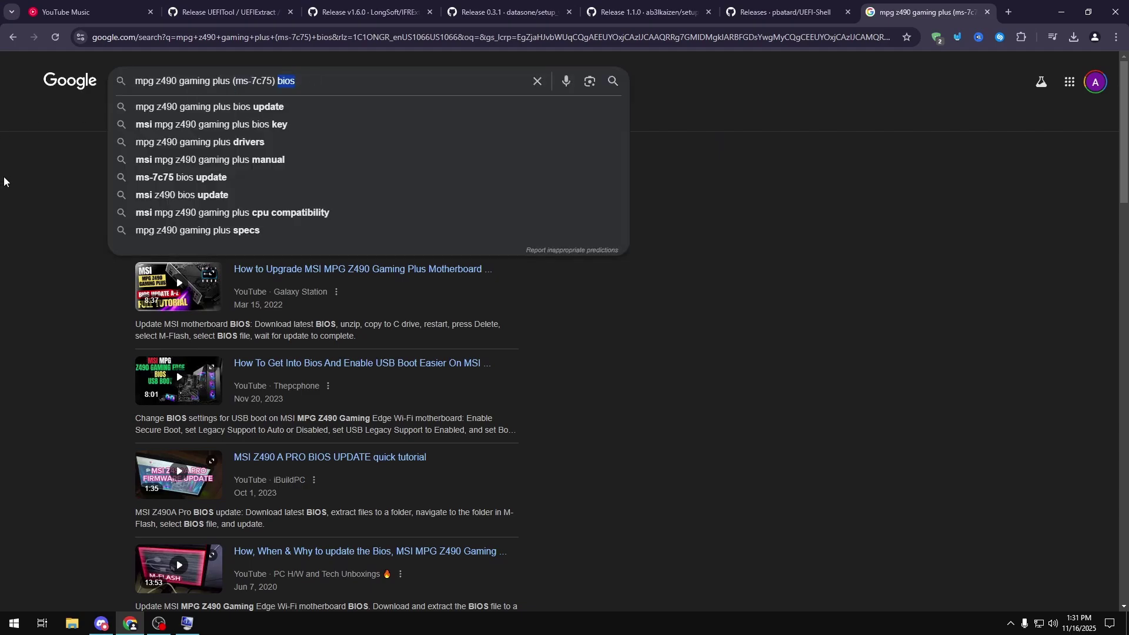
left_click(4, 181)
left_click(205, 187)
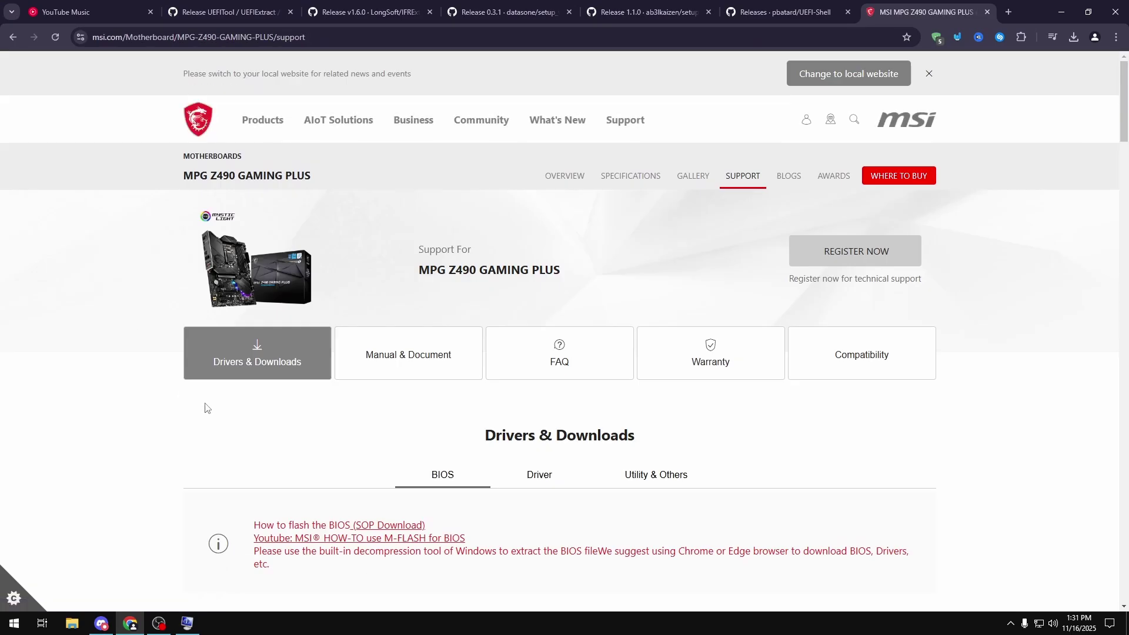
left_click(259, 370)
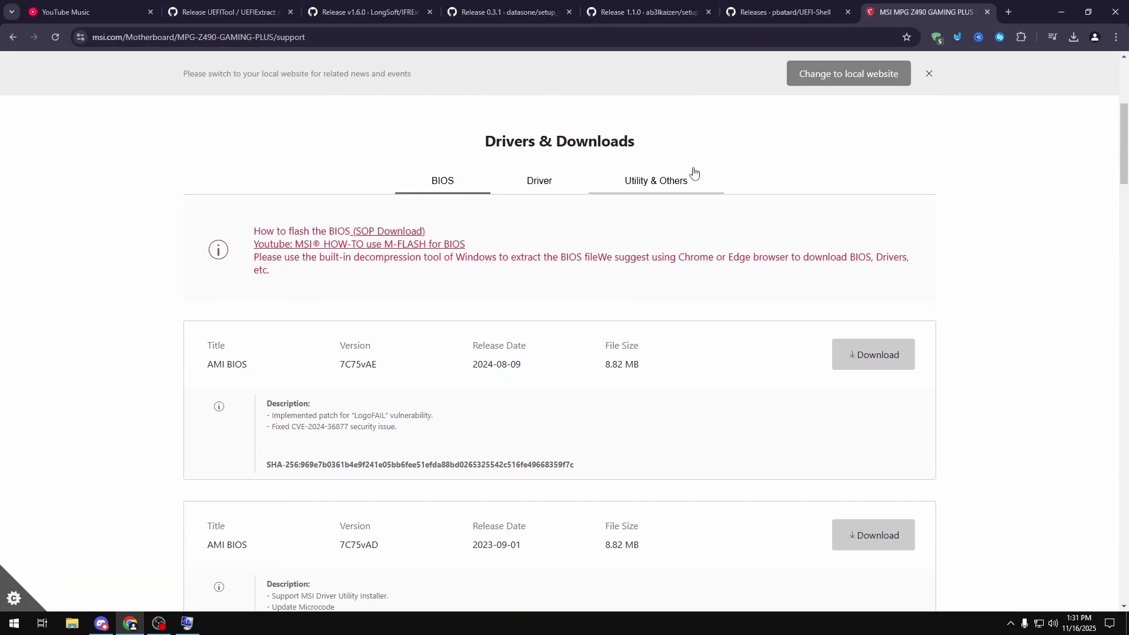
scroll(329, 329, "down", 10)
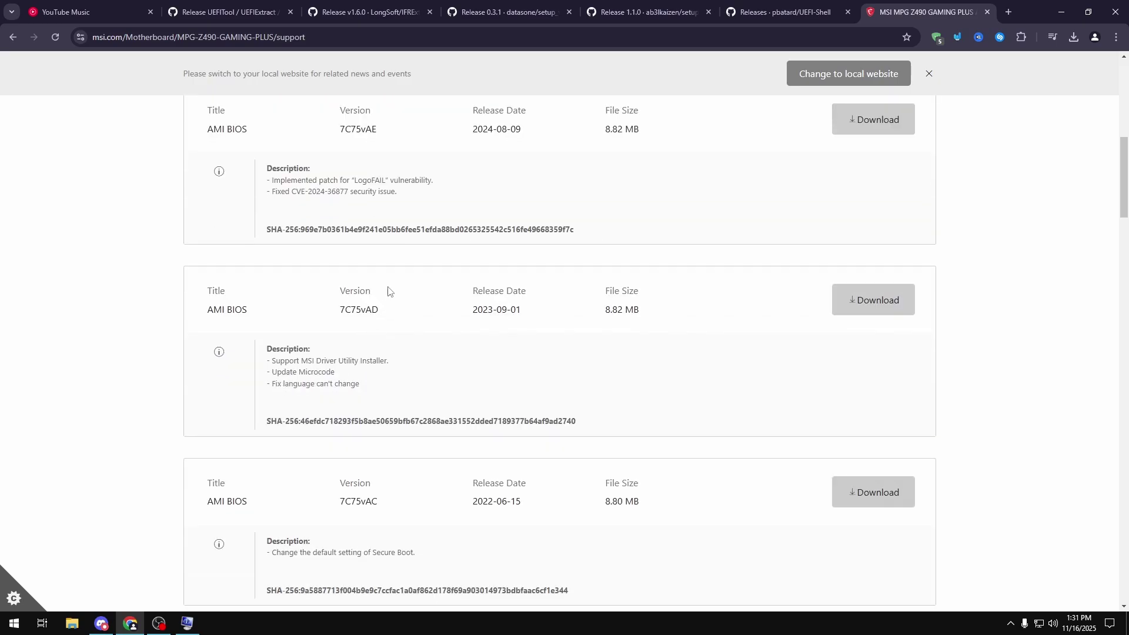
Compare against System Information's BIOS A.70, then scroll the list back up to 7C75vAE
left_click(188, 618)
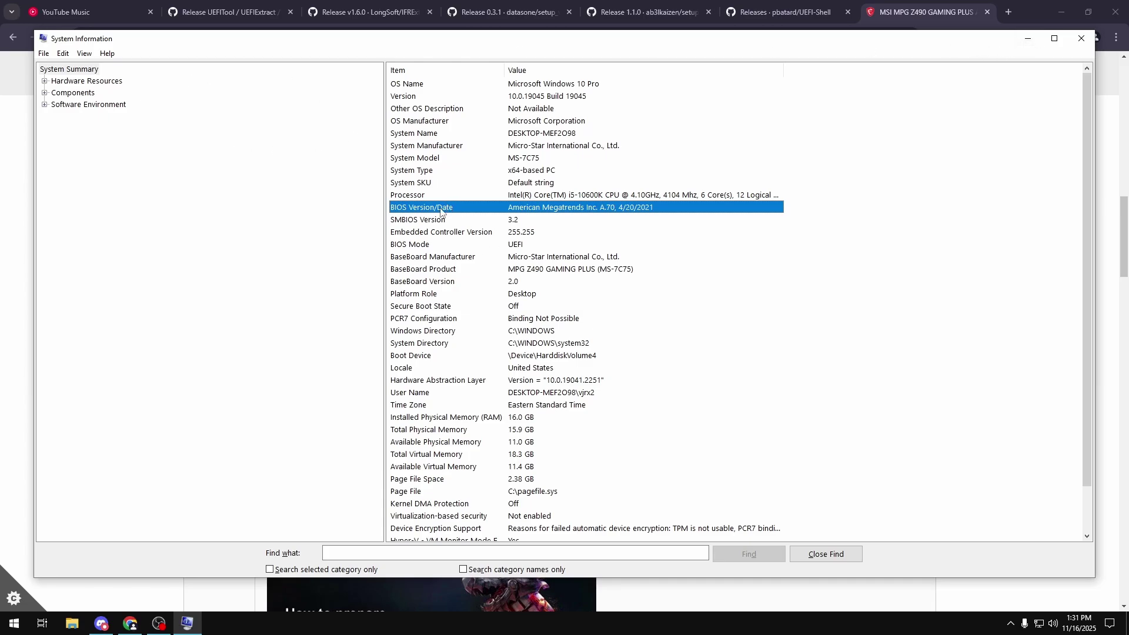
left_click(1029, 39)
scroll(373, 216, "down", 7)
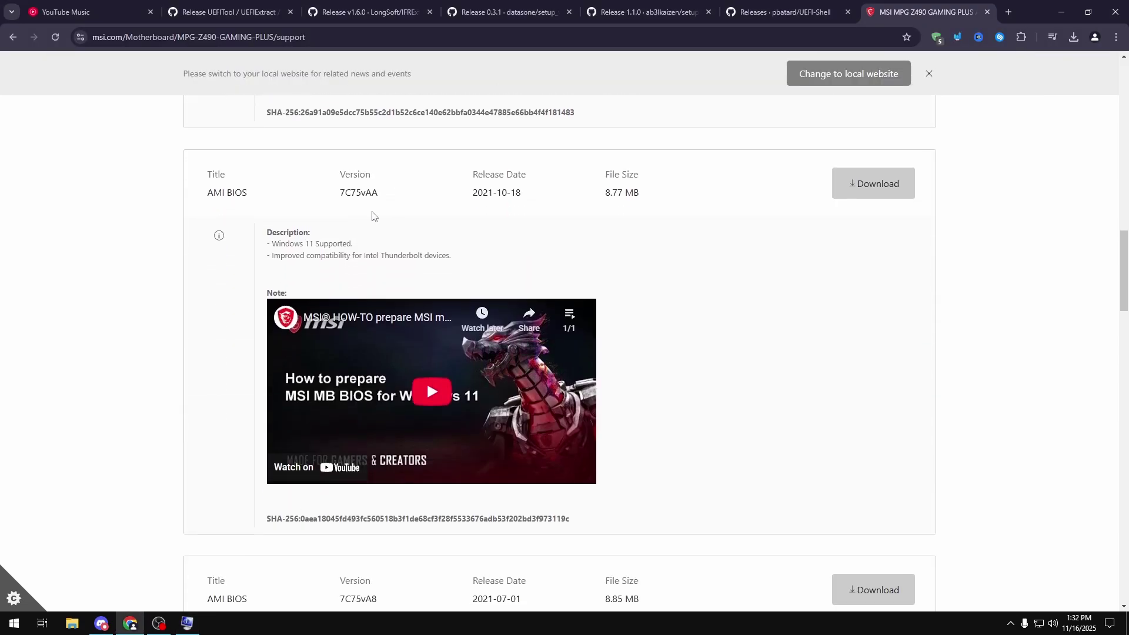
scroll(399, 369, "down", 3)
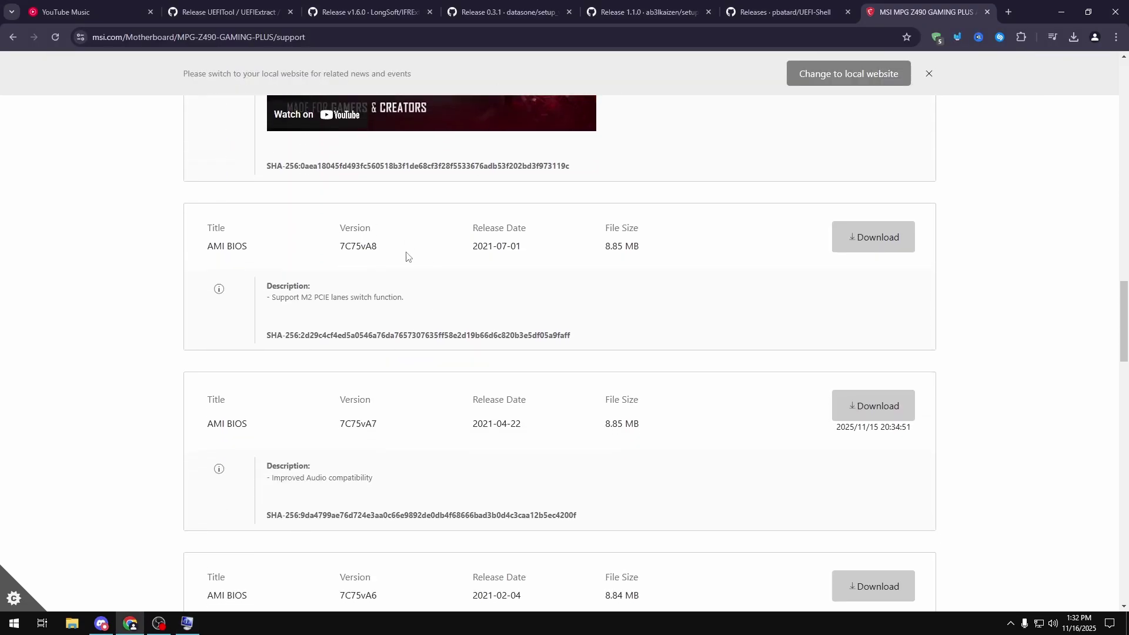
scroll(405, 257, "down", 5)
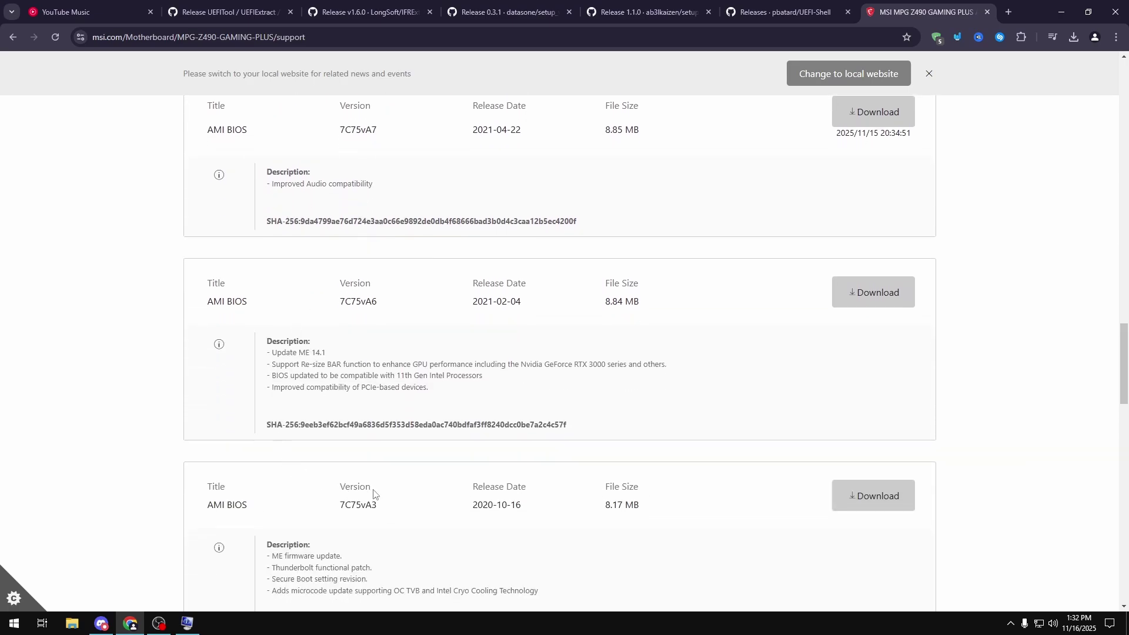
scroll(382, 500, "down", 3)
scroll(583, 278, "down", 2)
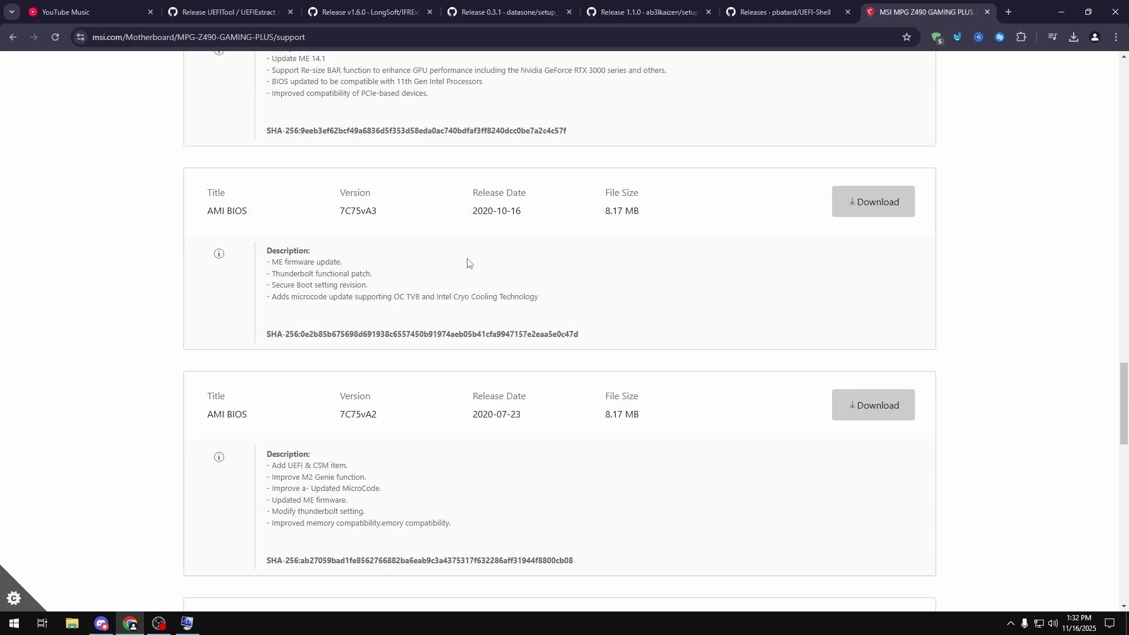
scroll(470, 264, "up", 5)
scroll(503, 359, "up", 12)
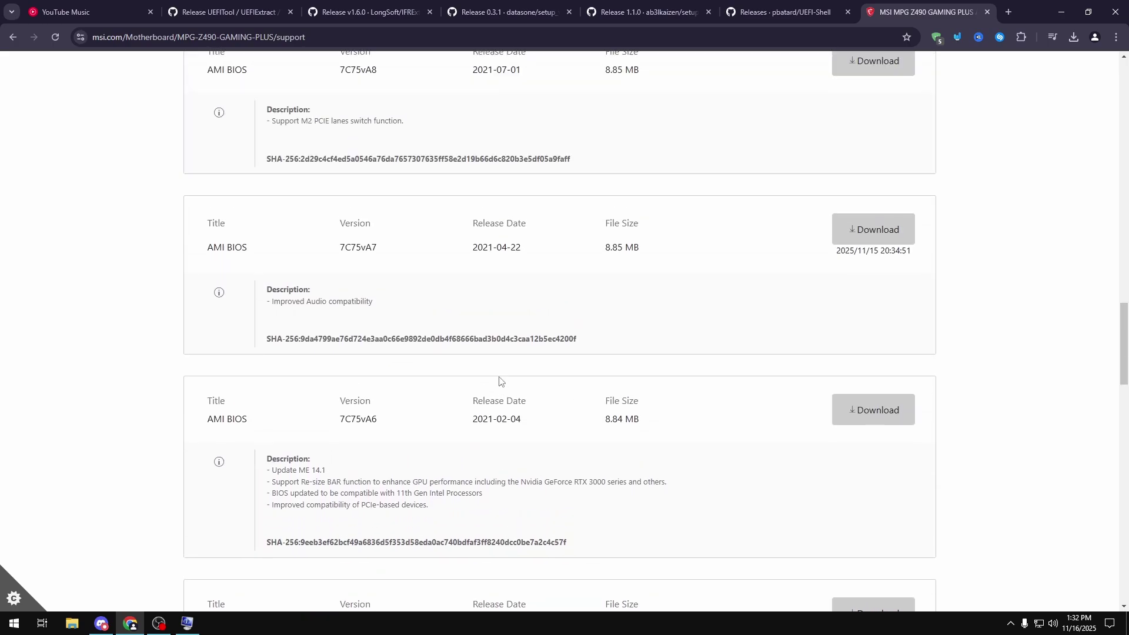
scroll(656, 233, "up", 11)
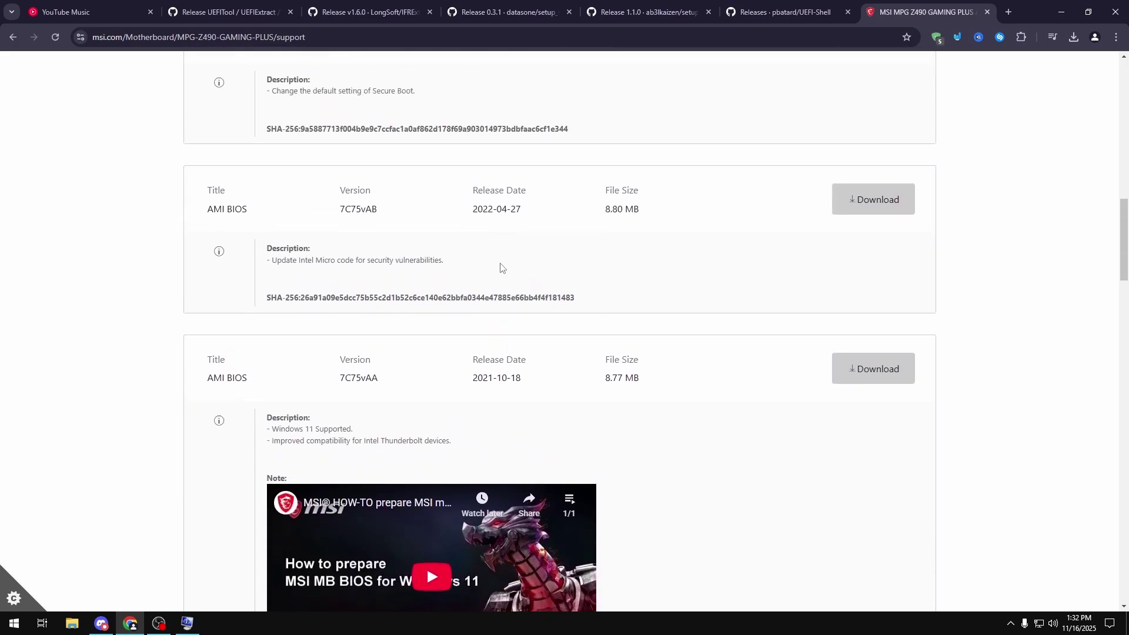
scroll(469, 296, "up", 2)
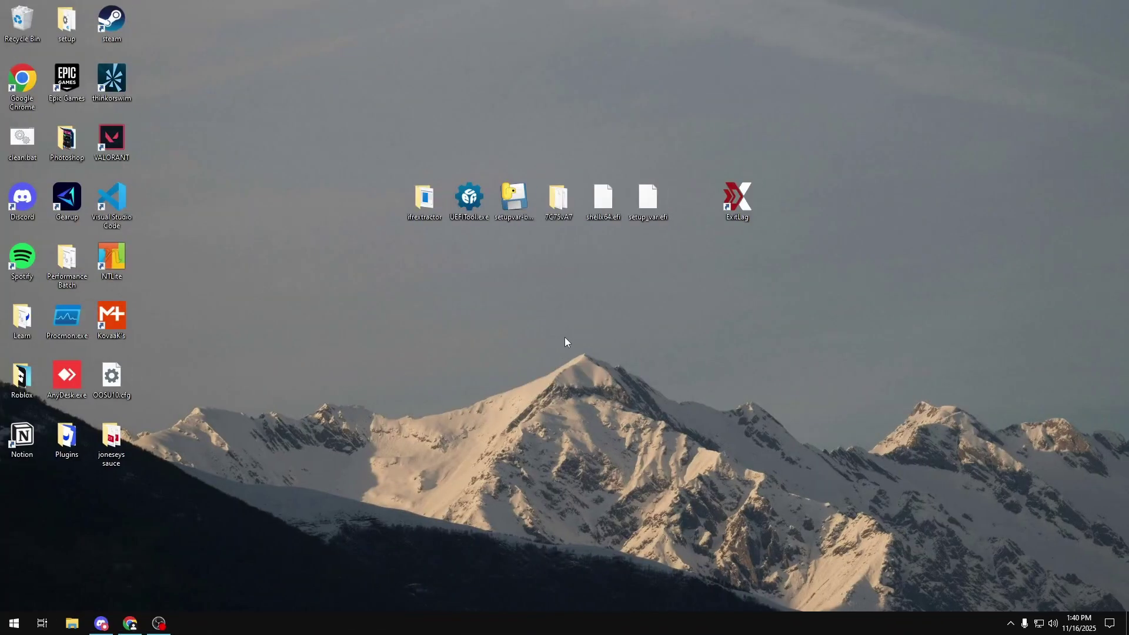
double_click(419, 199)
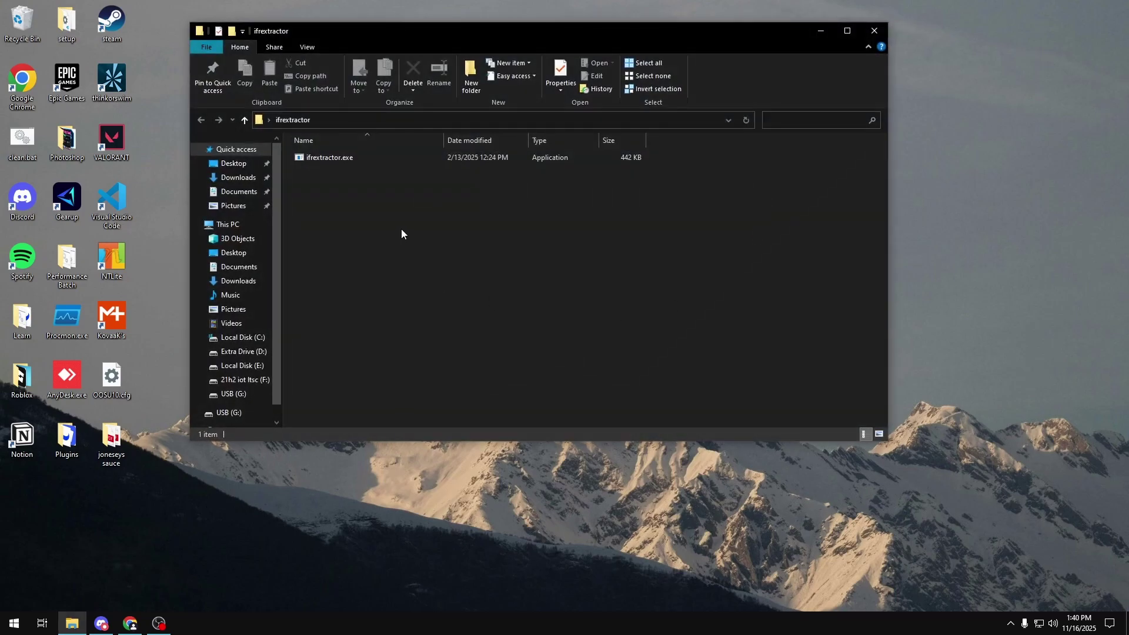
left_click(876, 31)
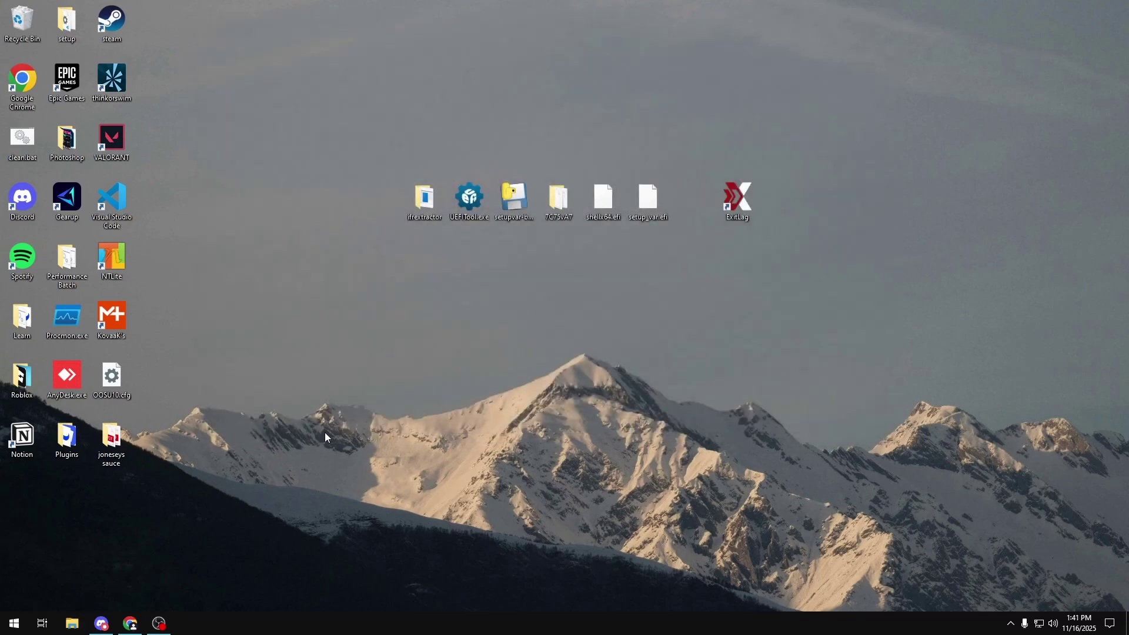
right_click(14, 623)
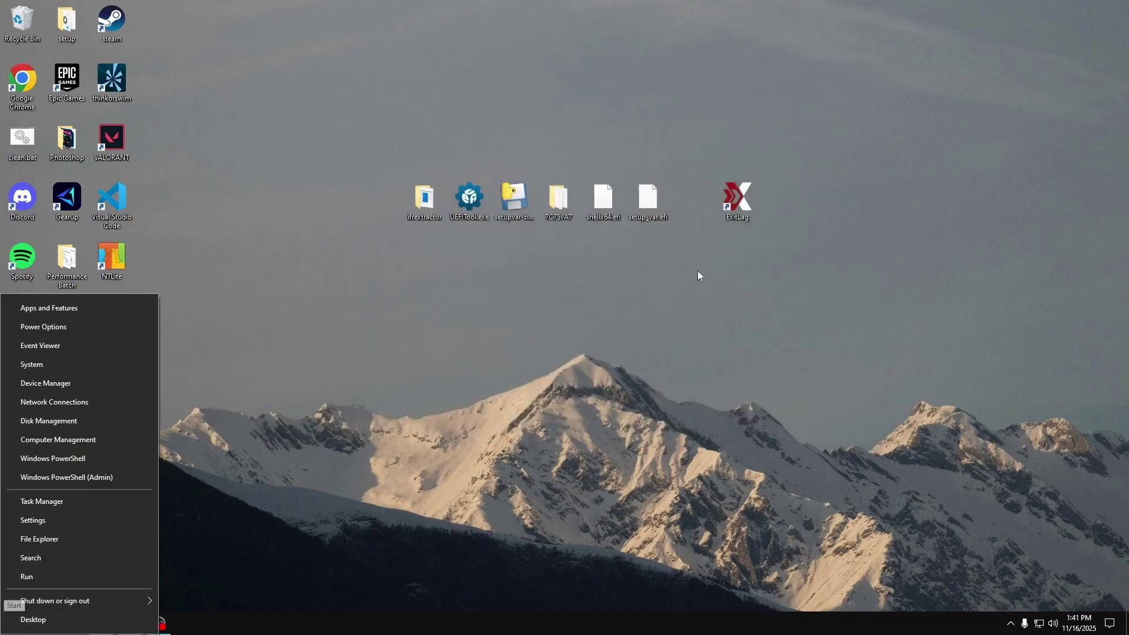
Quick-format the USB (G:) partition as NTFS with volume label USB and confirm erasing it
left_click(69, 421)
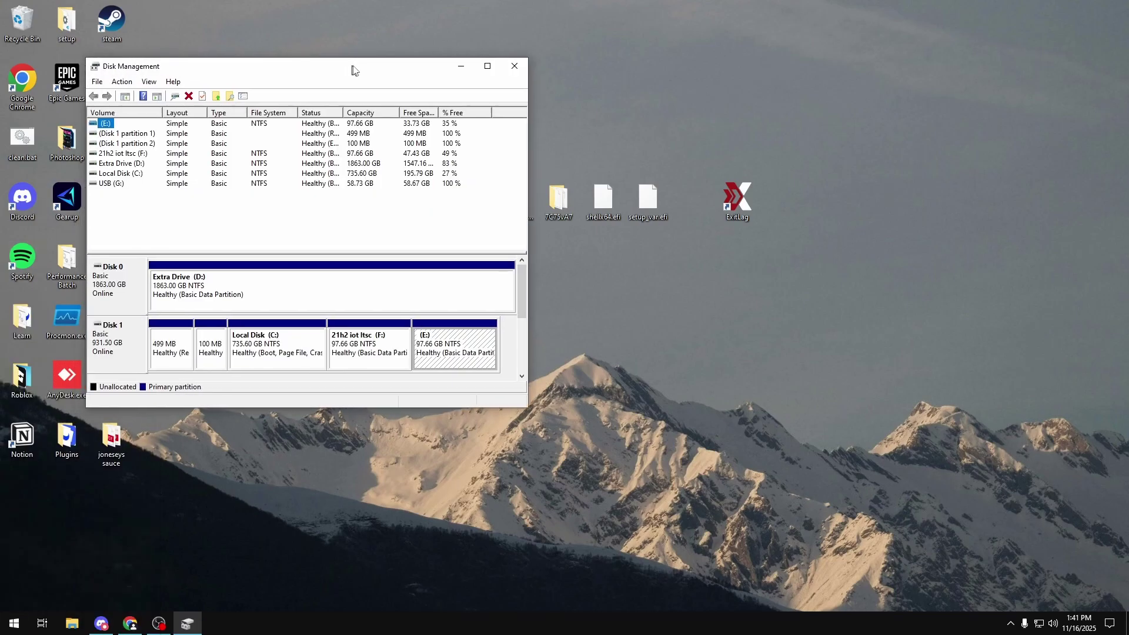
left_click_drag(353, 69, 491, 80)
left_click_drag(660, 288, 659, 344)
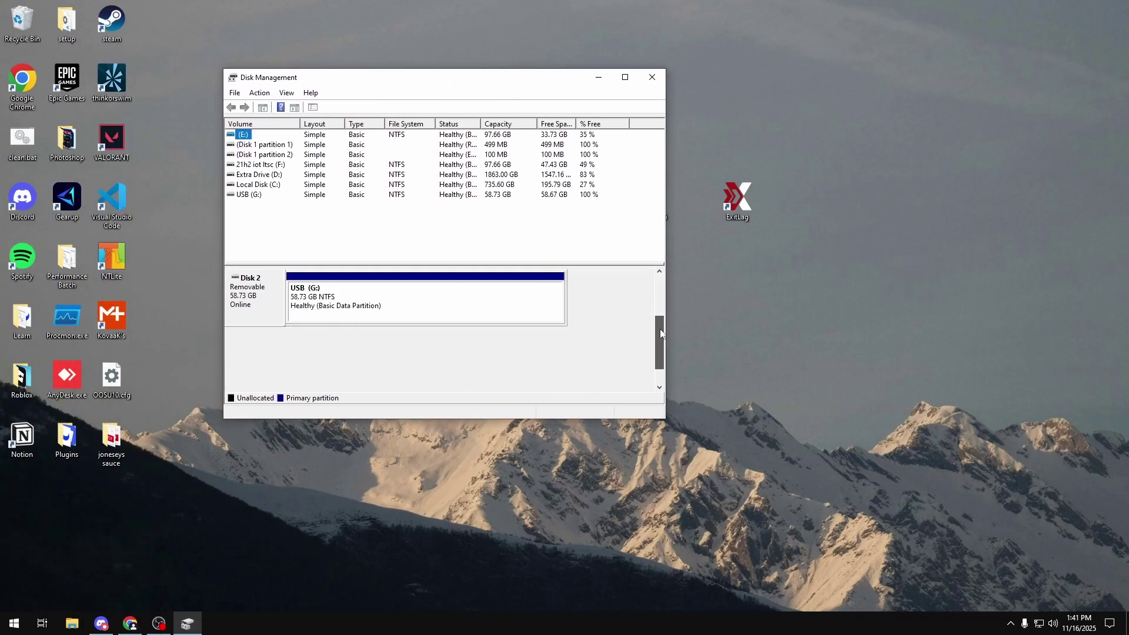
right_click(403, 301)
left_click(436, 362)
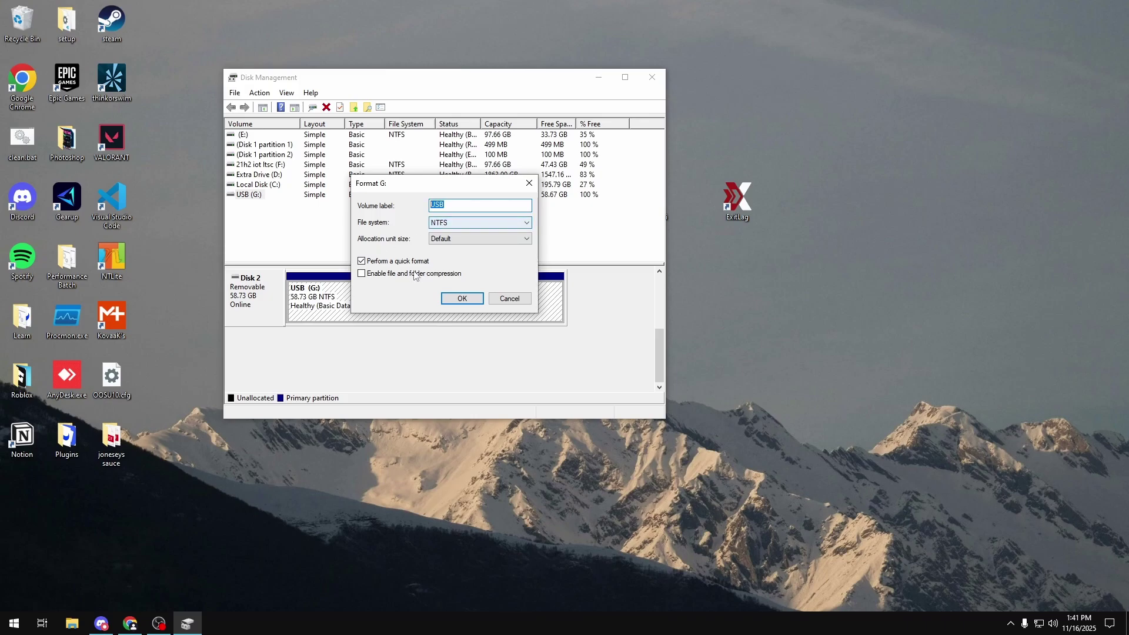
left_click(460, 299)
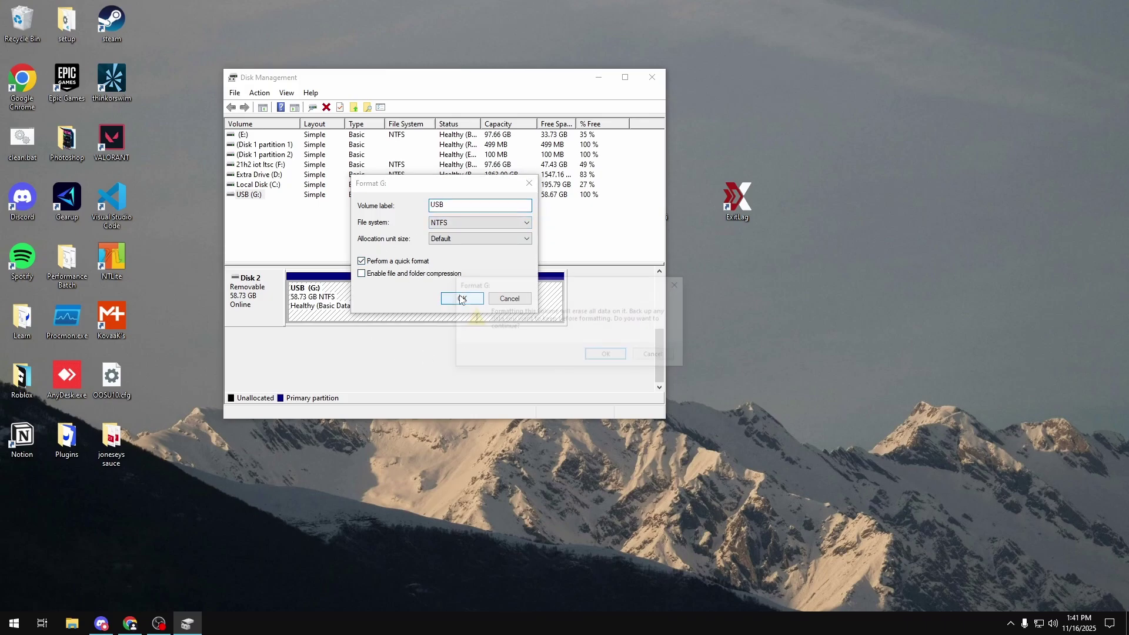
left_click(606, 355)
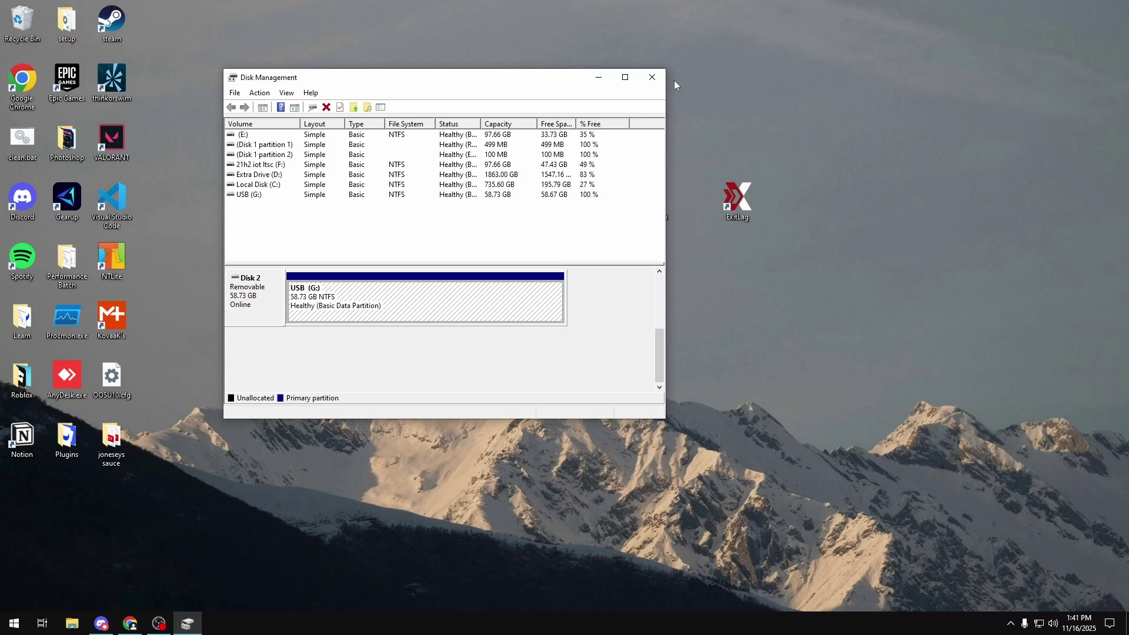
Copy setup_var.efi from the desktop onto the USB (G:) drive root
left_click(651, 75)
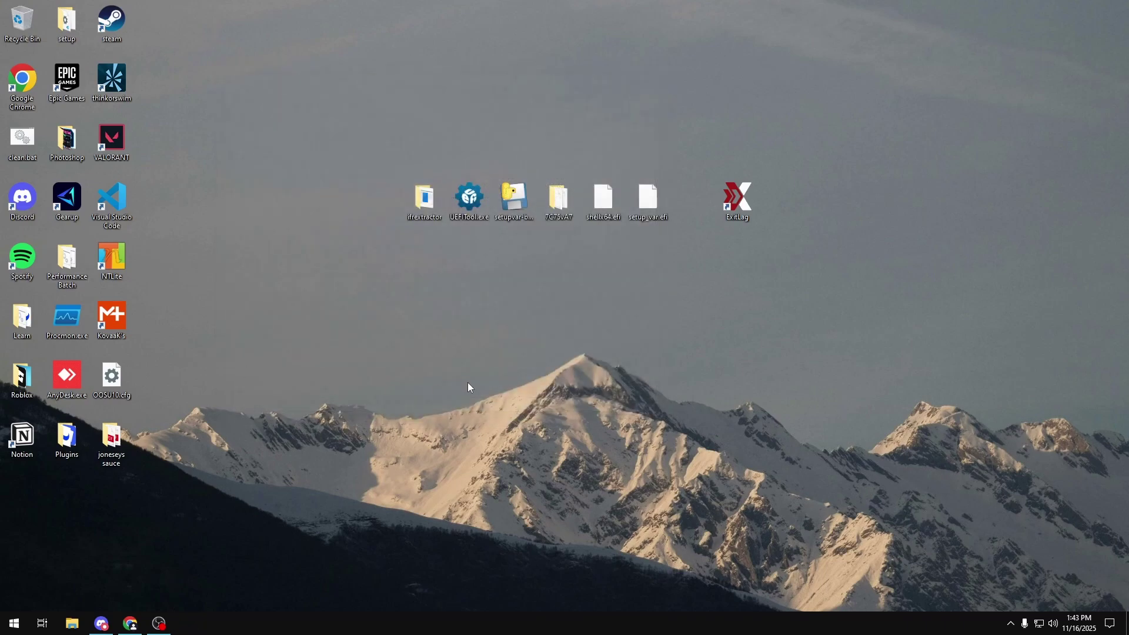
left_click(72, 623)
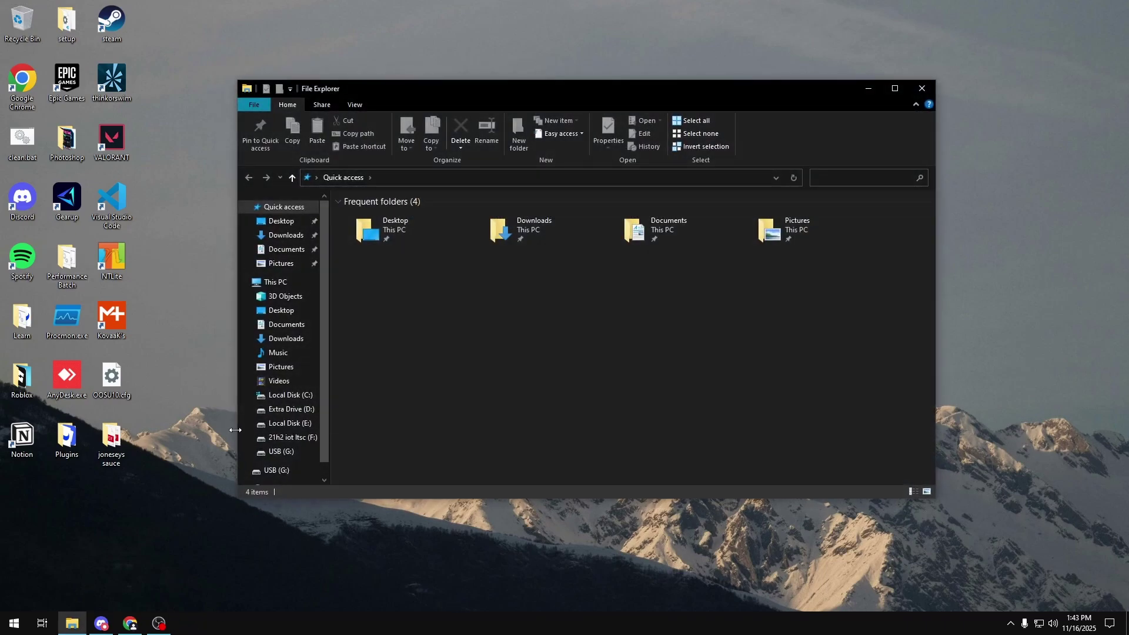
left_click(282, 451)
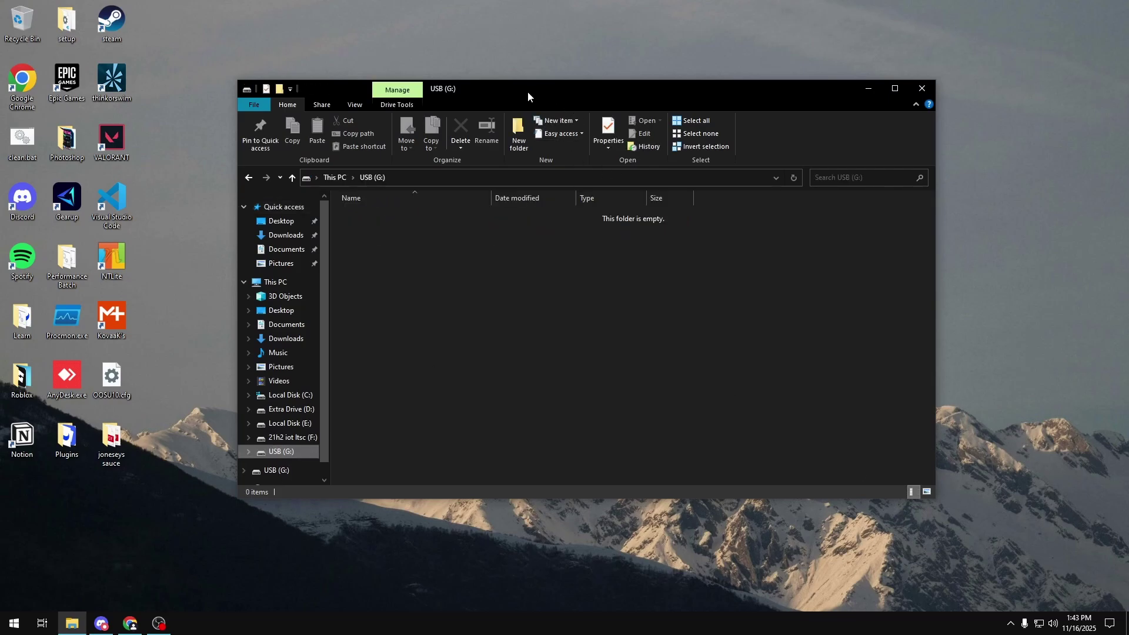
left_click_drag(527, 97, 573, 261)
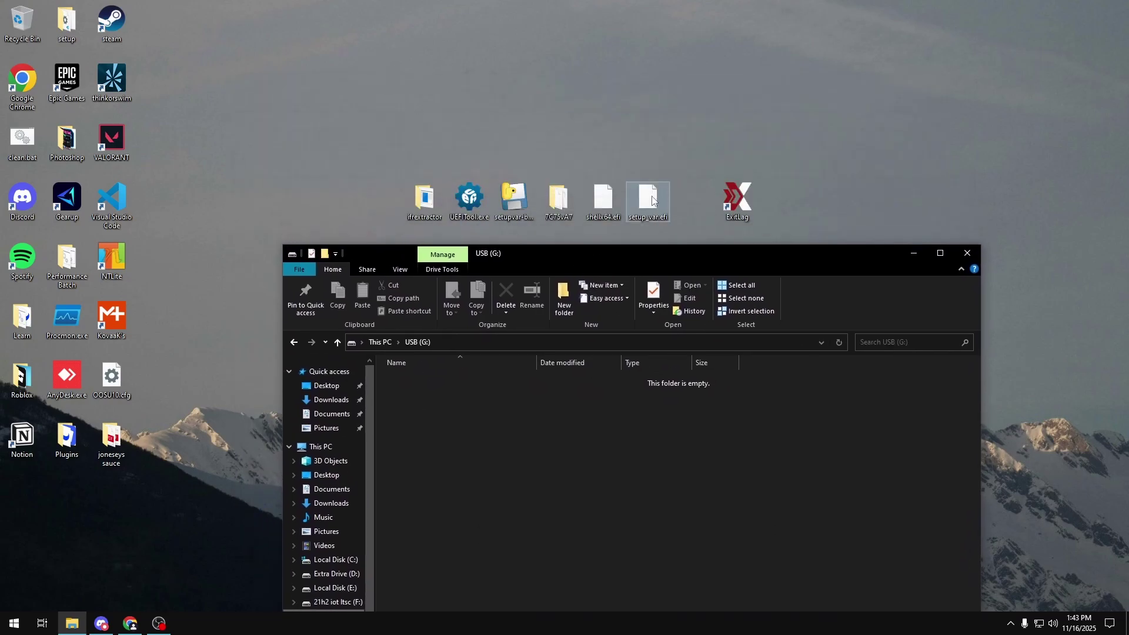
left_click_drag(652, 201, 525, 411)
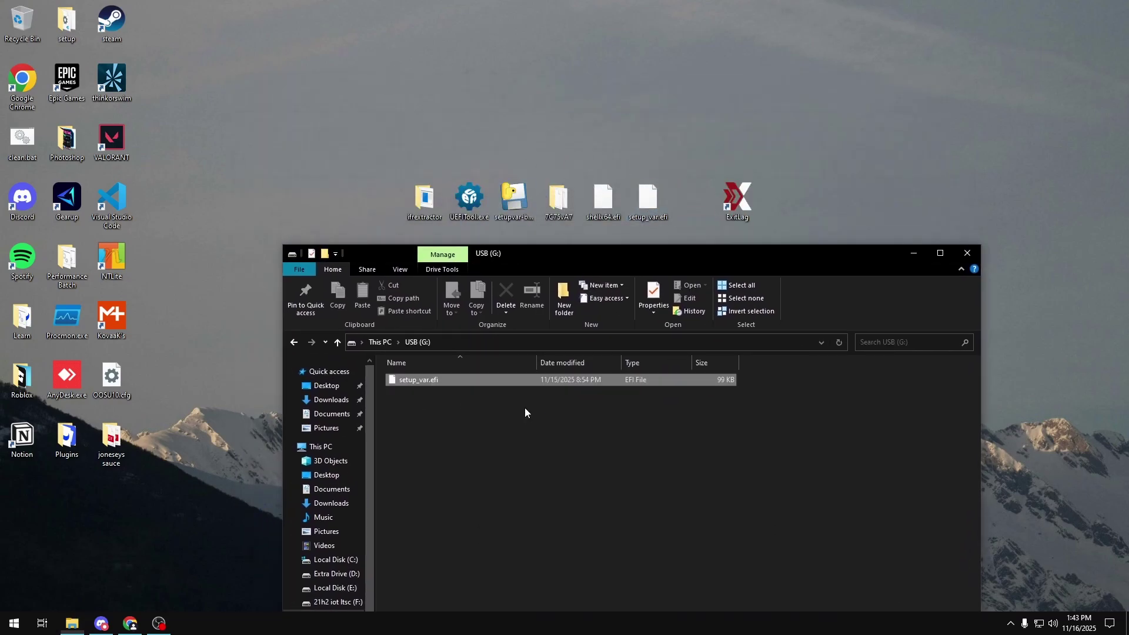
left_click_drag(556, 254, 526, 90)
Create an EFI folder on the USB with a BOOT folder inside it
right_click(470, 315)
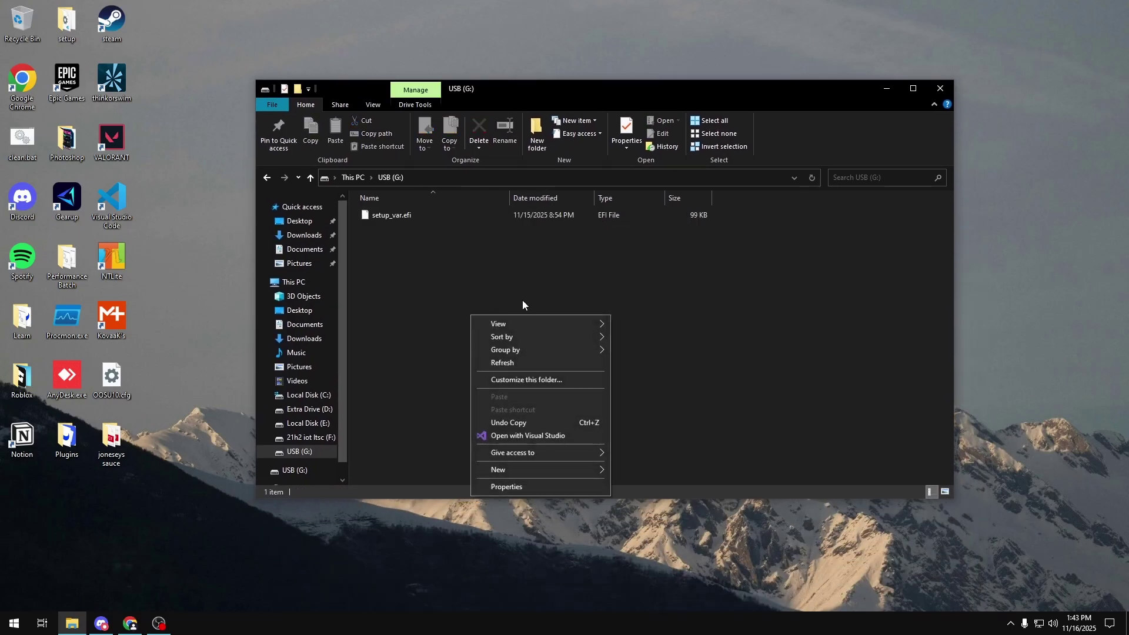
mouse_move(552, 475)
left_click(672, 471)
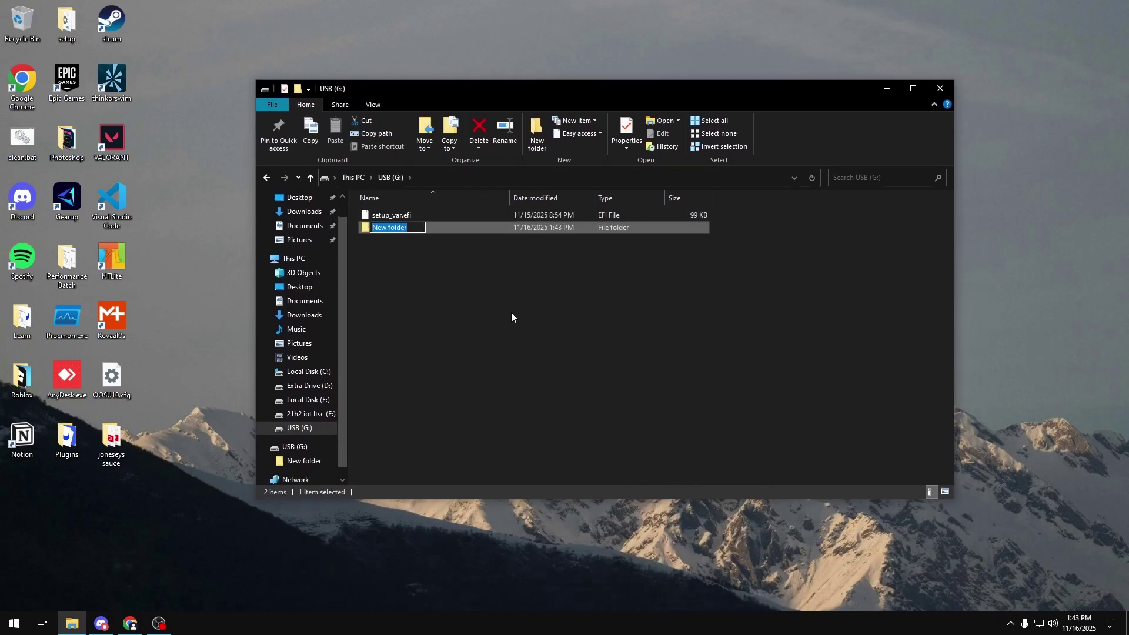
type("EFI")
key("Return")
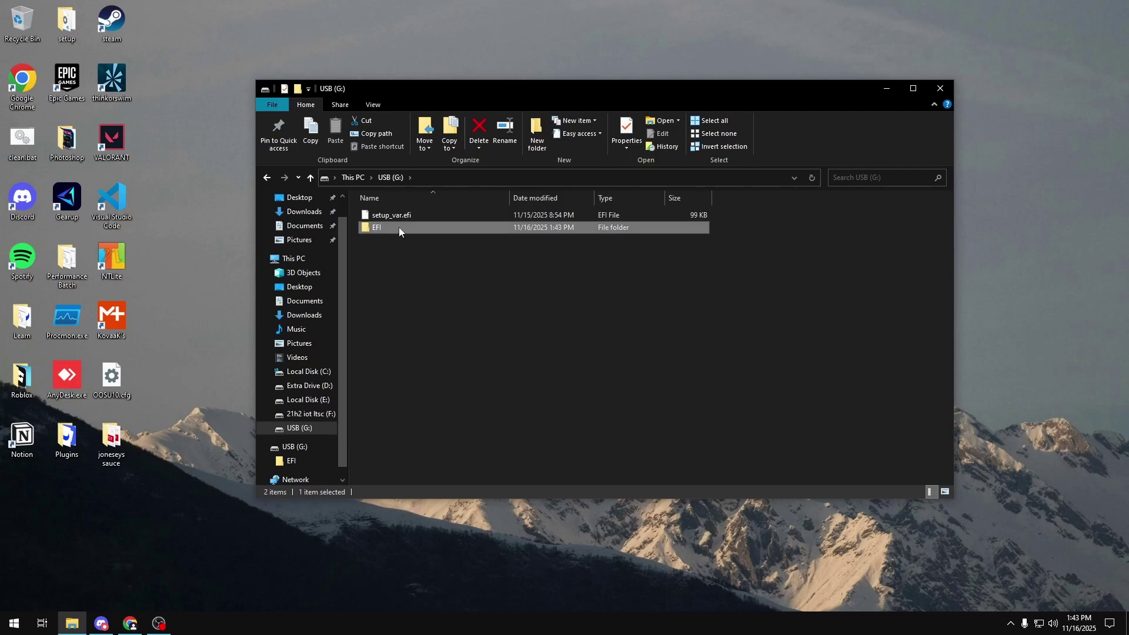
double_click(398, 227)
right_click(518, 309)
mouse_move(584, 464)
left_click(690, 465)
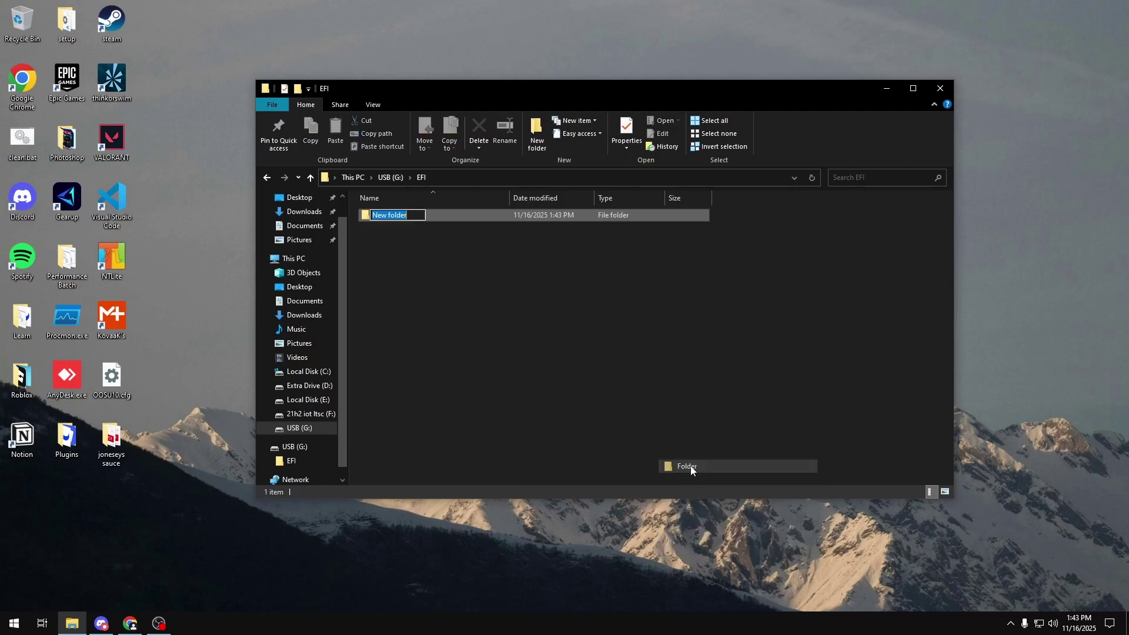
type("BOOT")
key("Return")
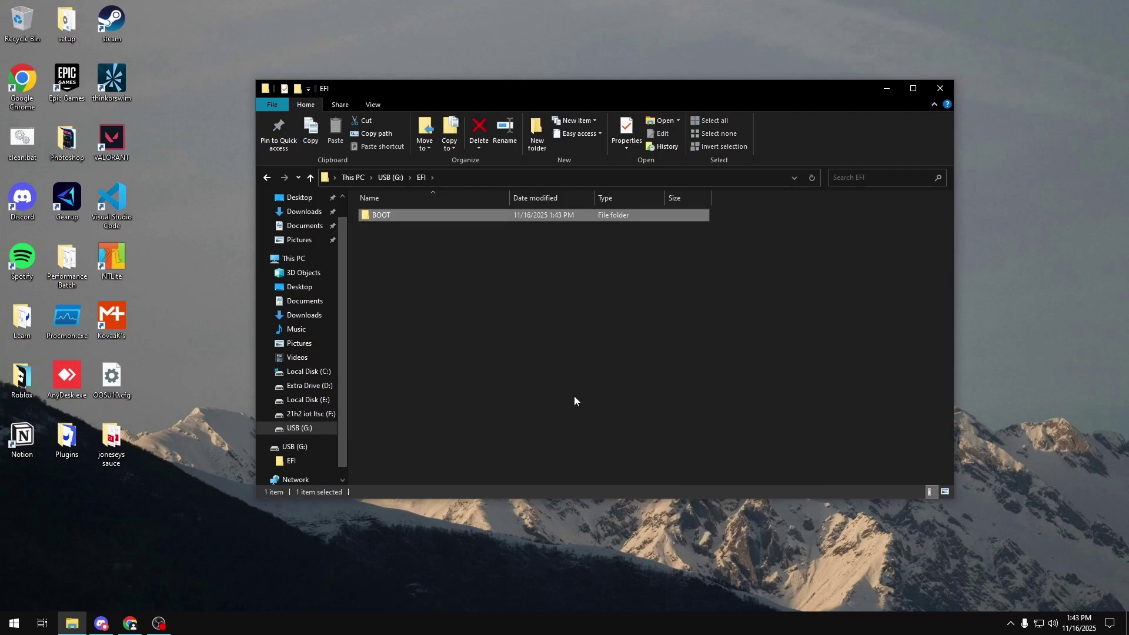
double_click(398, 221)
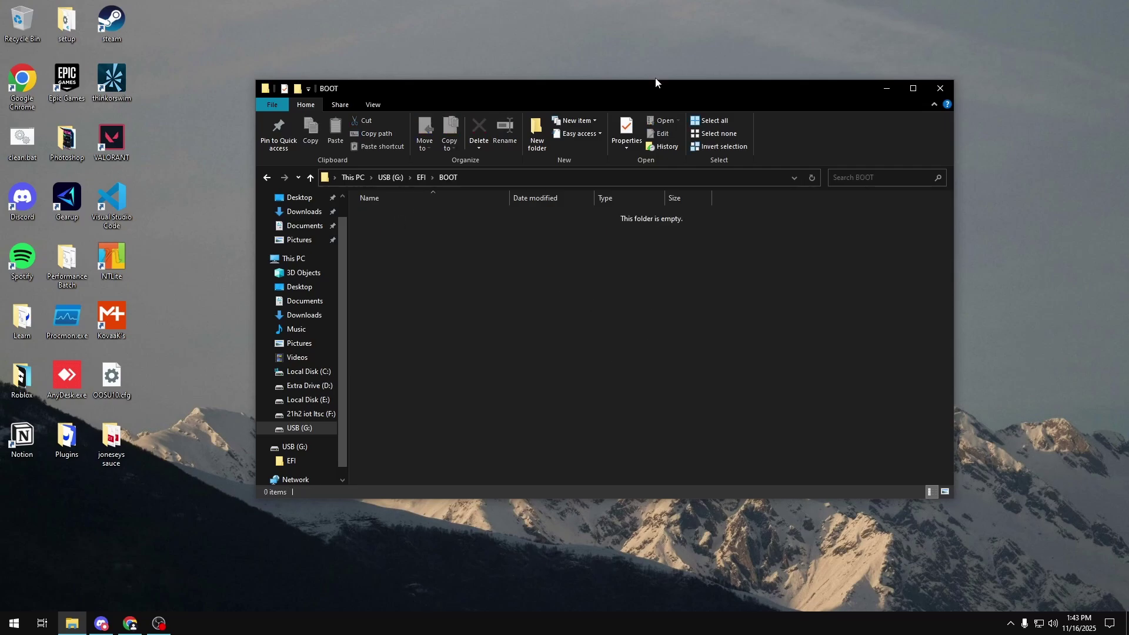
Copy shellx64.efi into EFI\BOOT and rename it to BOOTX64.efi
left_click_drag(497, 89, 494, 299)
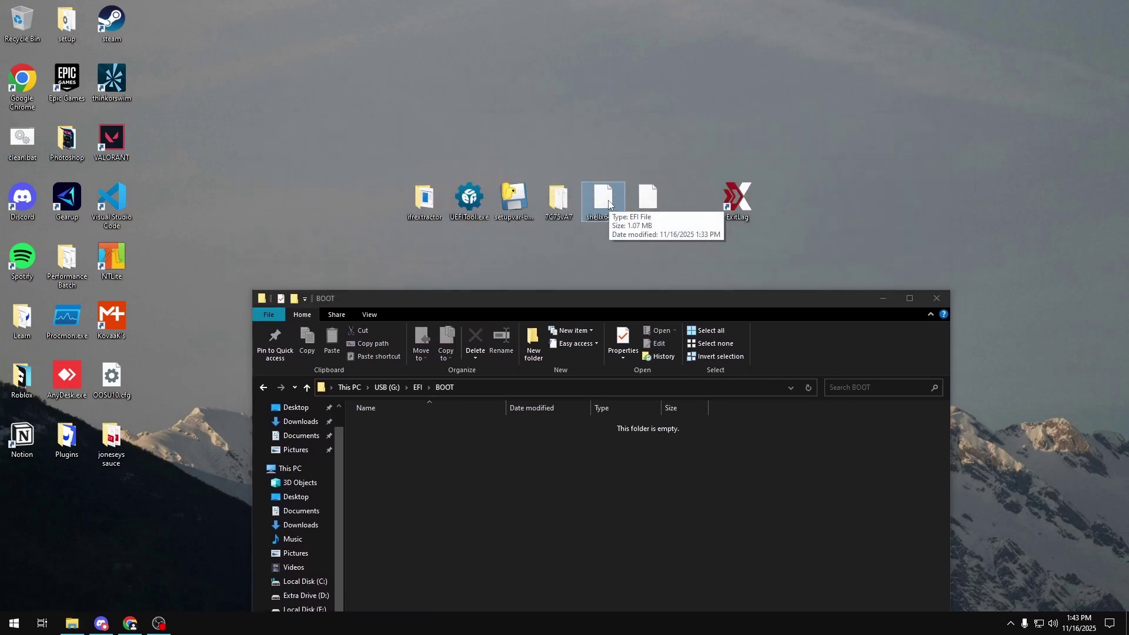
left_click_drag(608, 204, 434, 487)
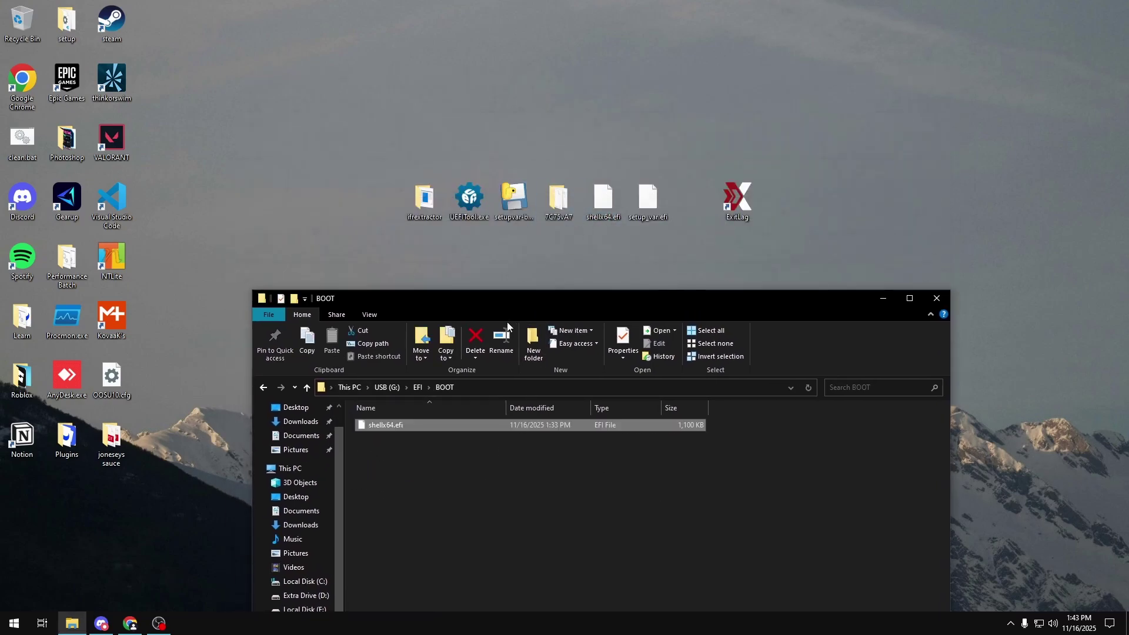
left_click_drag(498, 303, 486, 119)
right_click(409, 239)
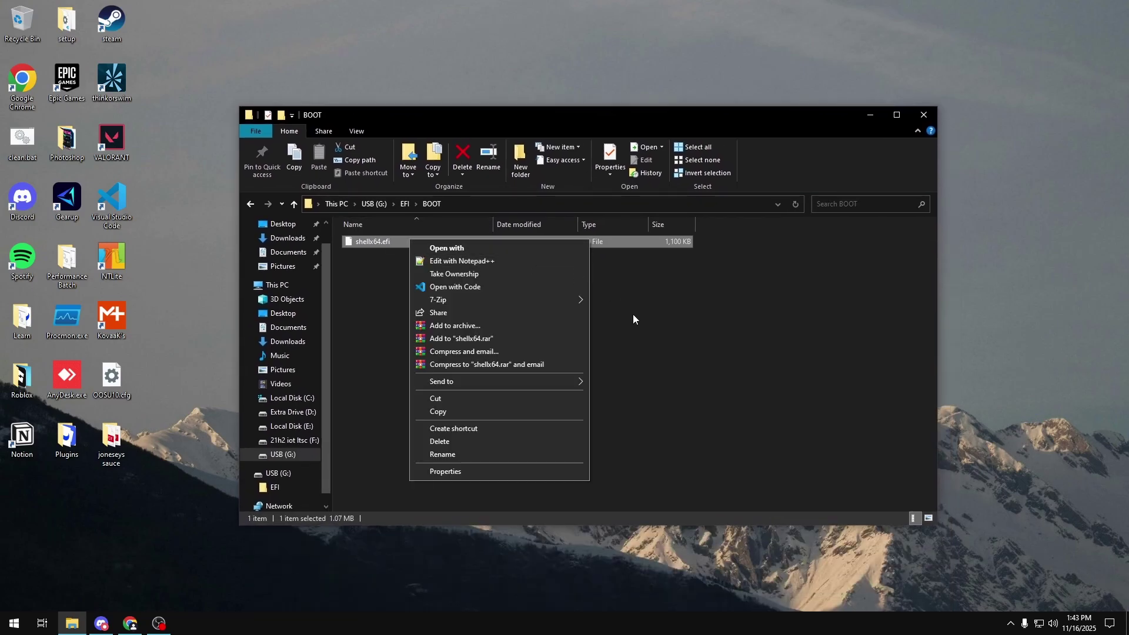
left_click(466, 457)
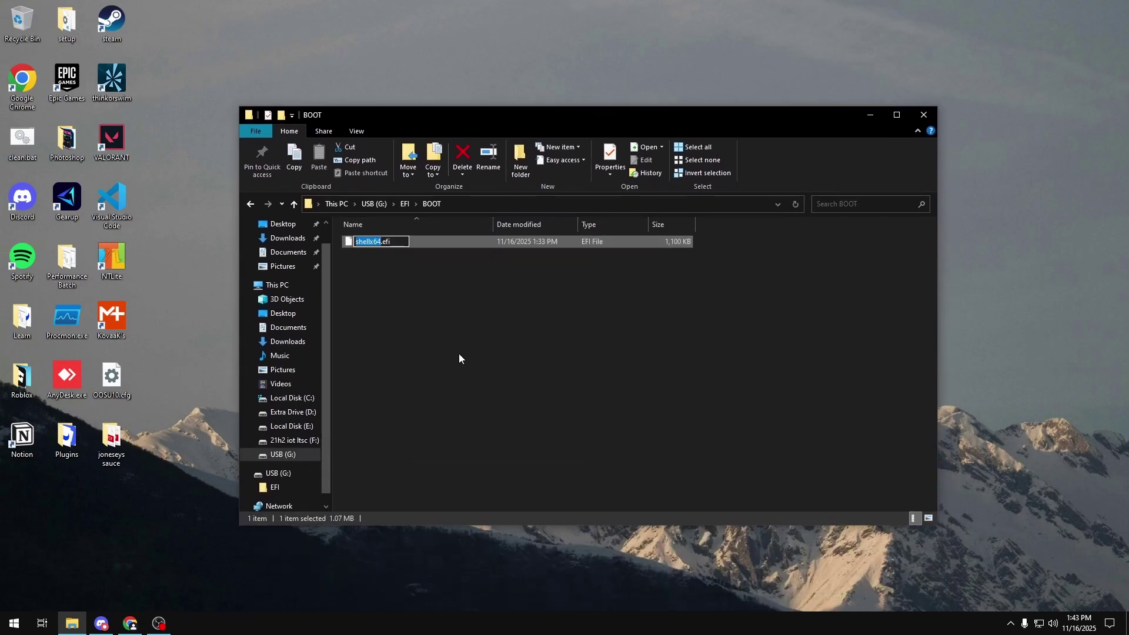
type("BOOTX64")
key("Return")
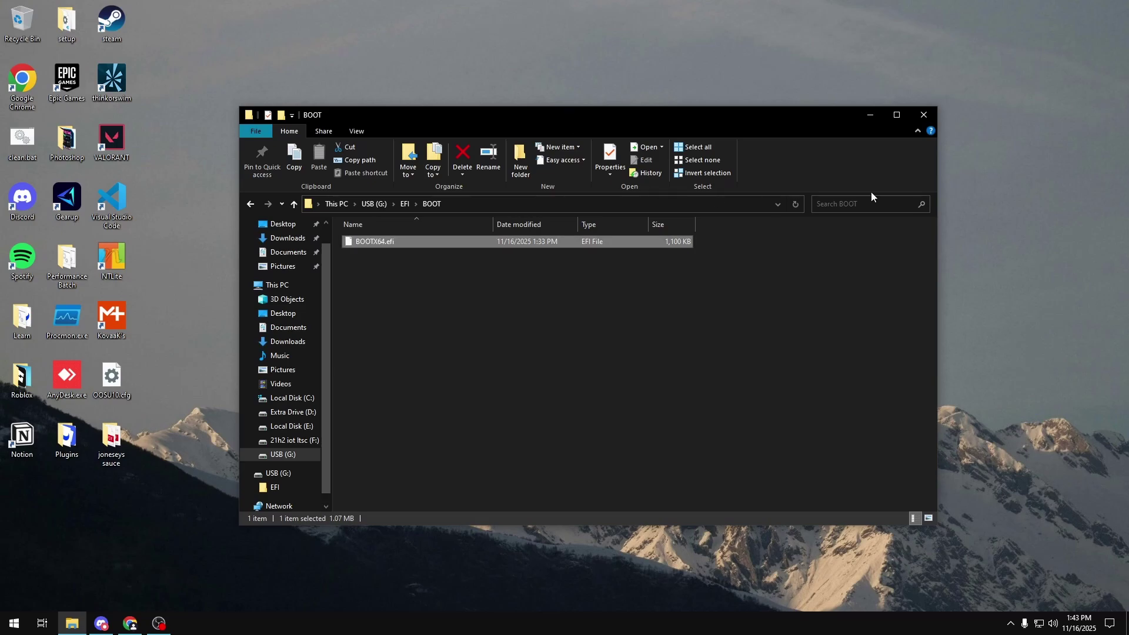
left_click(923, 114)
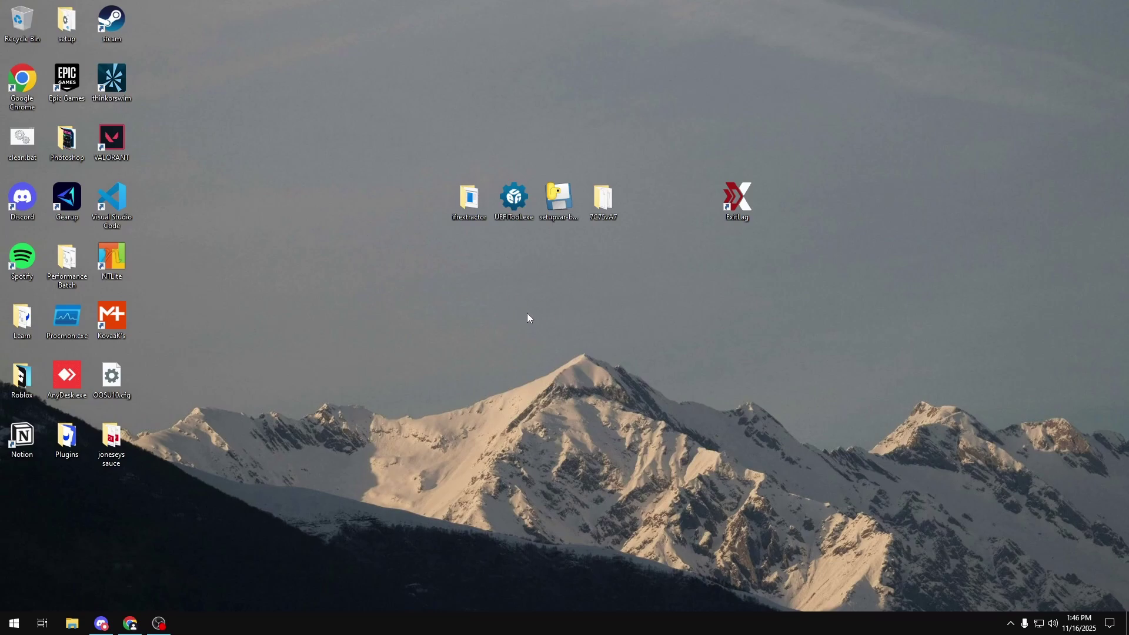
Run UEFITool.exe as administrator and drag E7C75IMS.A70 from the 7C75vA7 folder into it
right_click(512, 195)
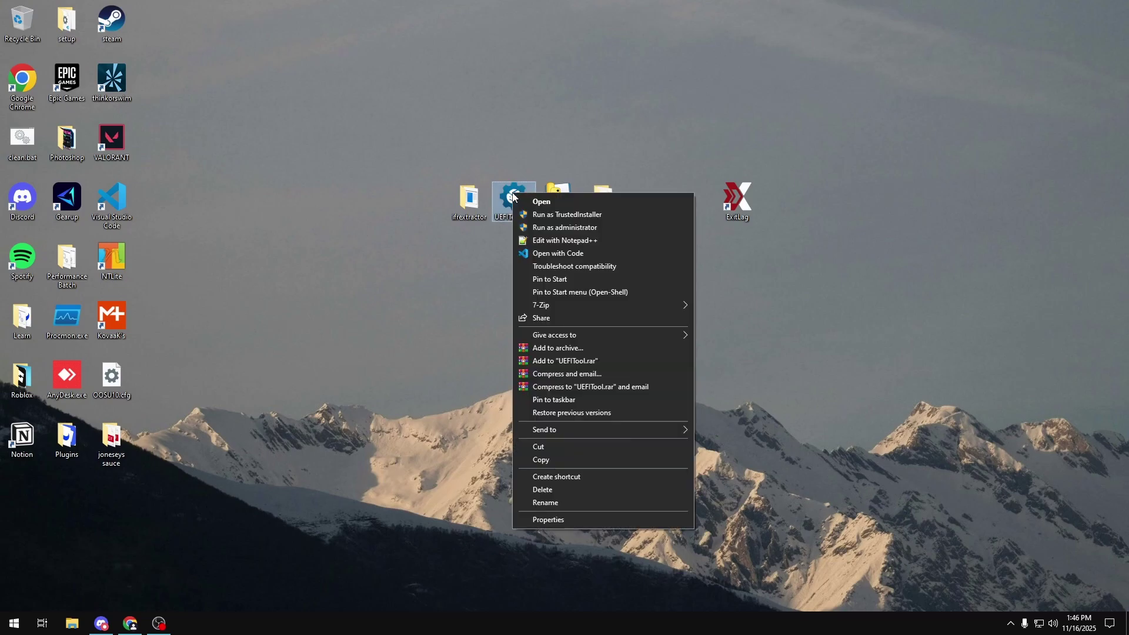
left_click(581, 227)
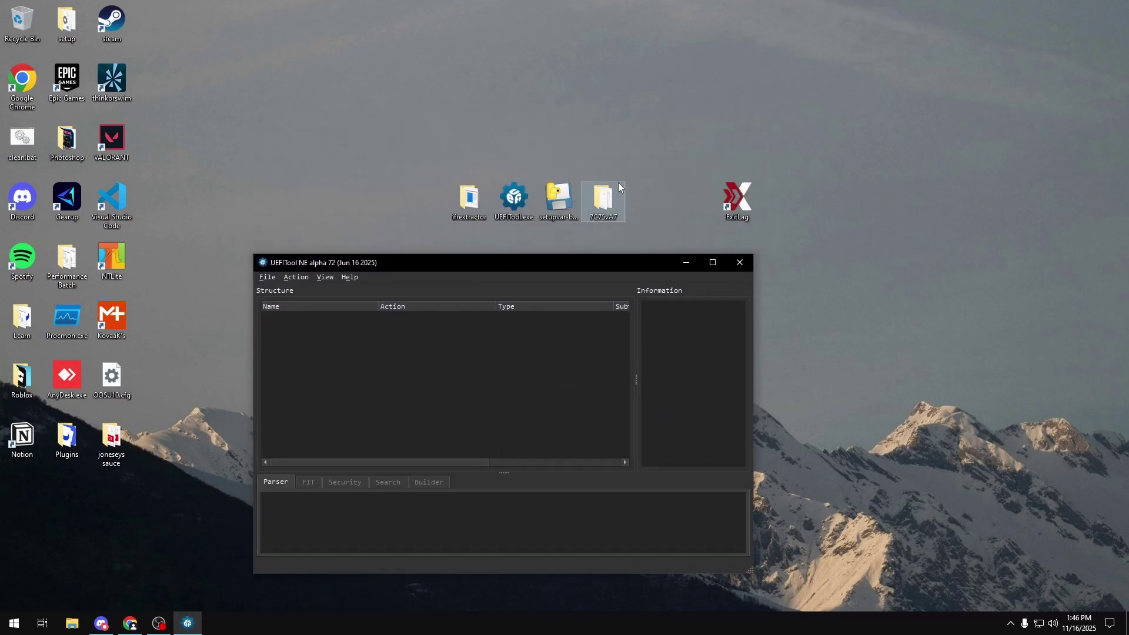
double_click(610, 196)
left_click_drag(569, 134, 841, 137)
left_click(653, 277)
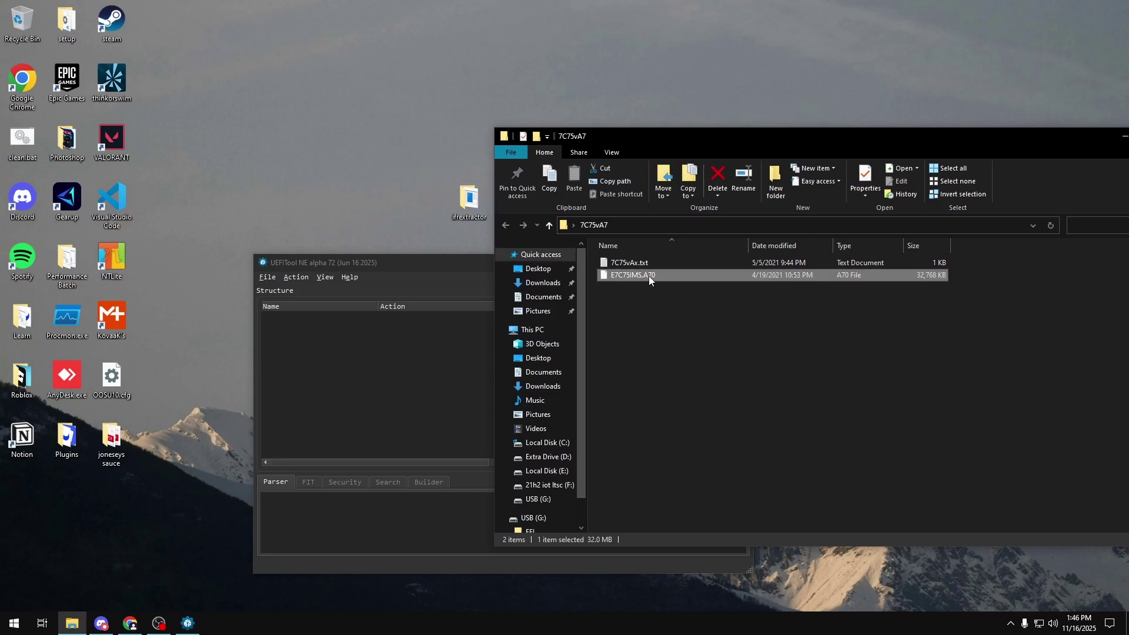
left_click_drag(647, 276, 391, 350)
left_click_drag(598, 137, 352, 118)
left_click(931, 115)
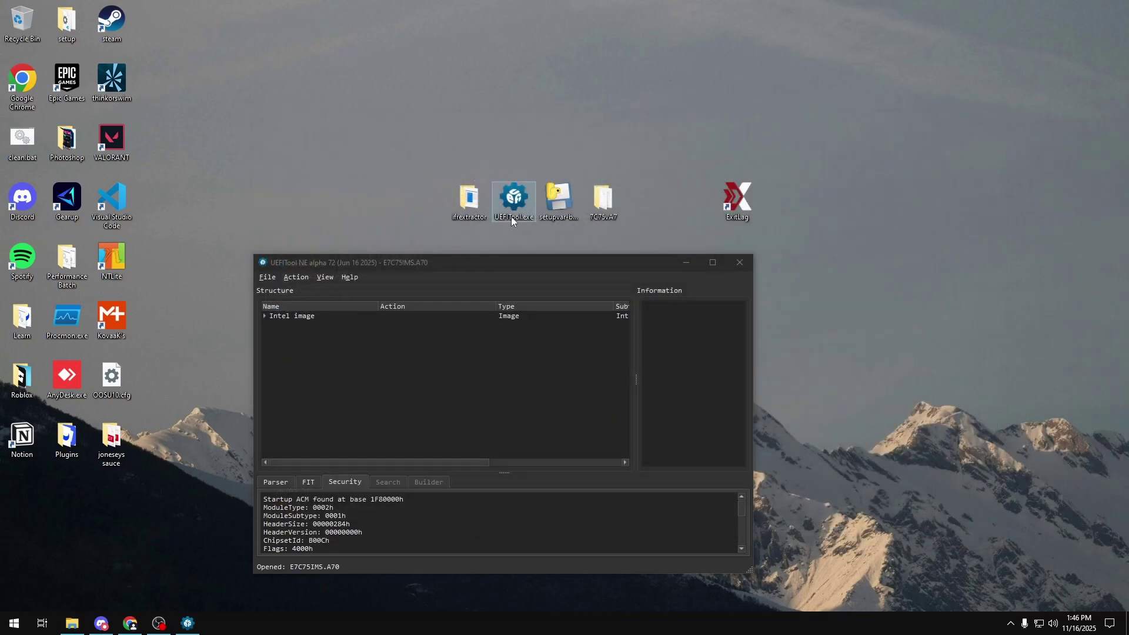
left_click_drag(489, 261, 544, 119)
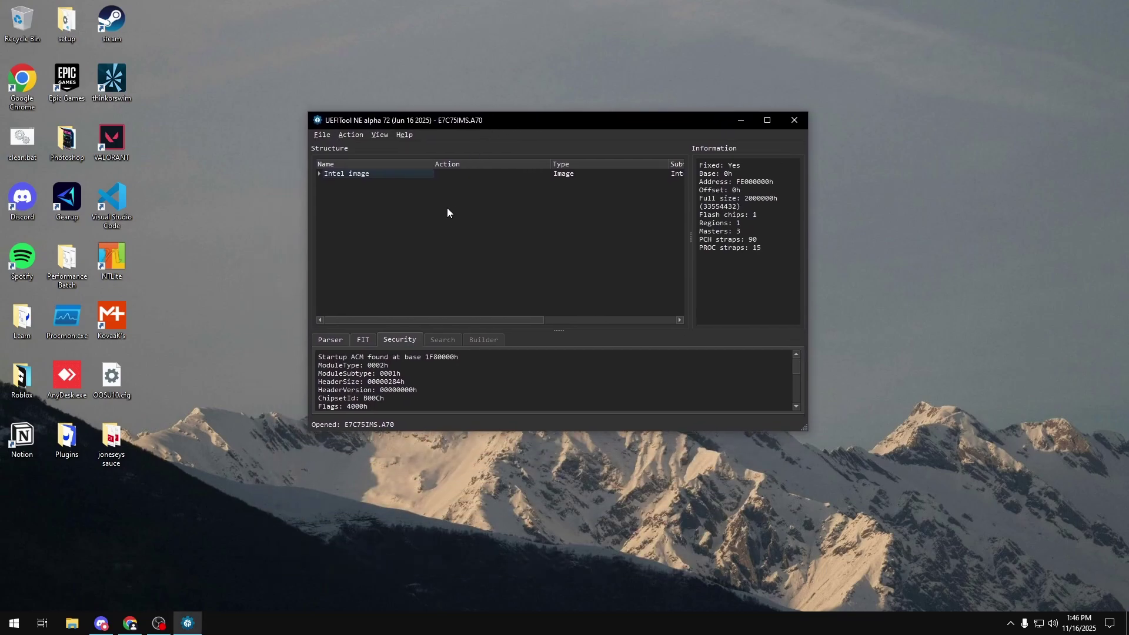
Text-search the firmware for 'Native ASPM' and jump to its Setup PE32 image section
key("ctrl+f")
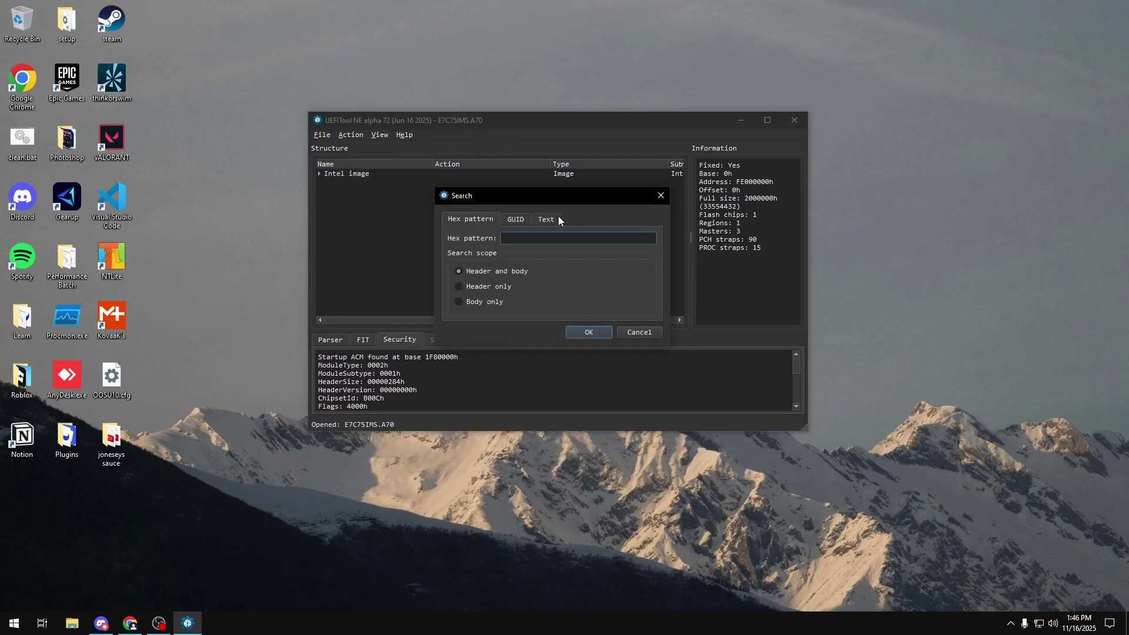
left_click(555, 218)
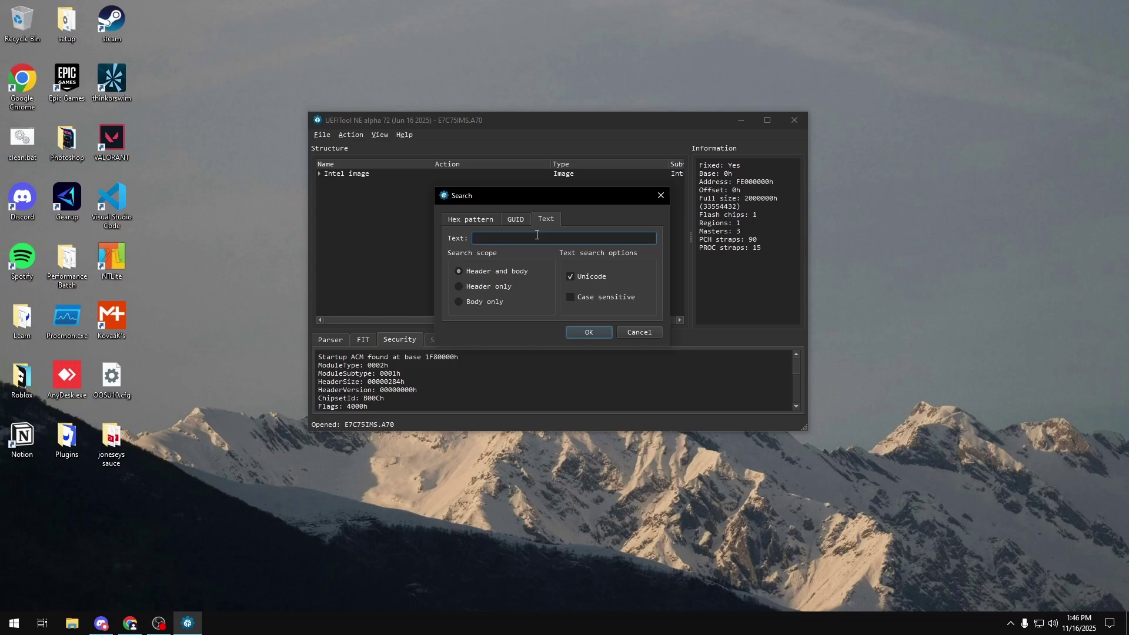
type("xhci")
key("BackSpace")
key("BackSpace")
key("BackSpace")
key("BackSpace")
type("hyper")
key("BackSpace")
key("BackSpace")
key("BackSpace")
key("BackSpace")
key("BackSpace")
type("Native ASPM")
left_click(587, 333)
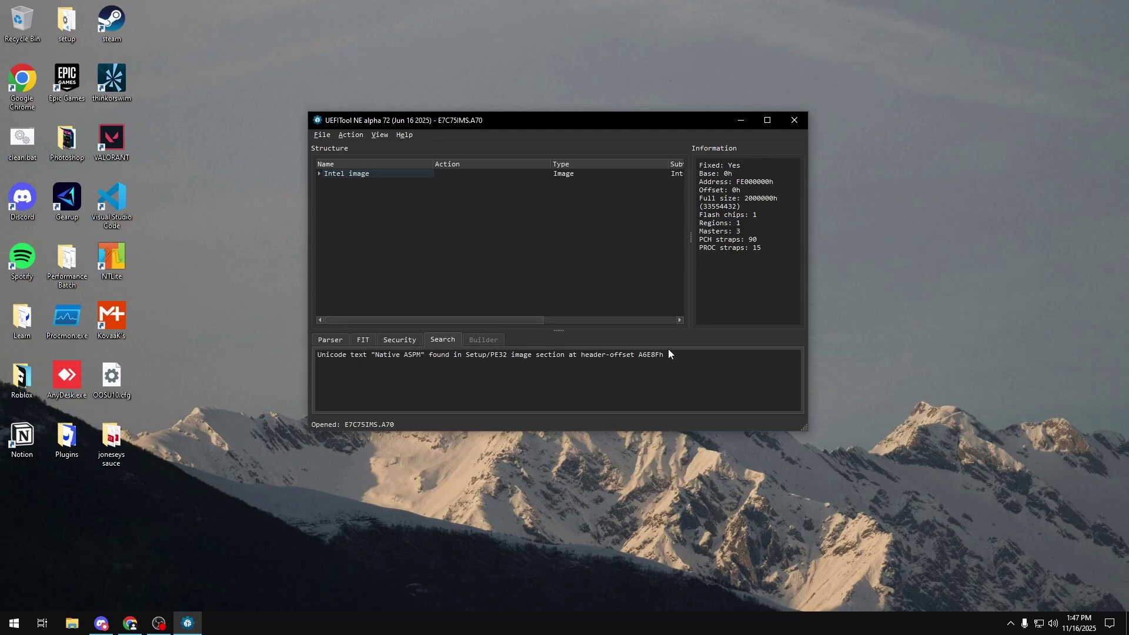
double_click(395, 355)
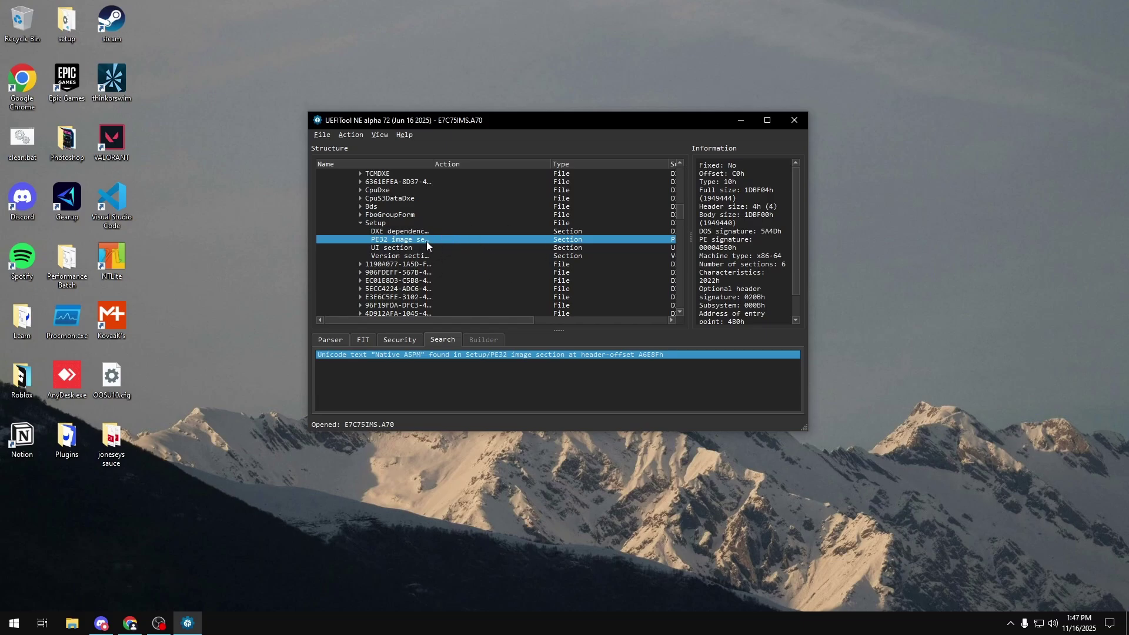
right_click(426, 245)
Extract the PE32 section as is into the ifrextractor folder as ancel.sct
left_click(510, 328)
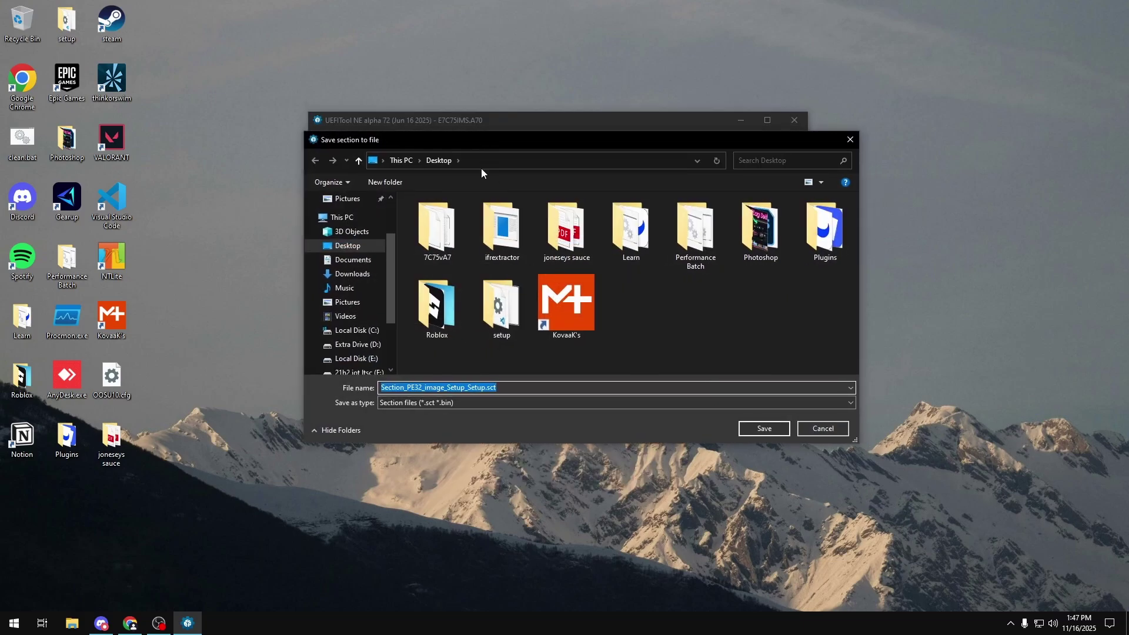
double_click(505, 237)
left_click(489, 388)
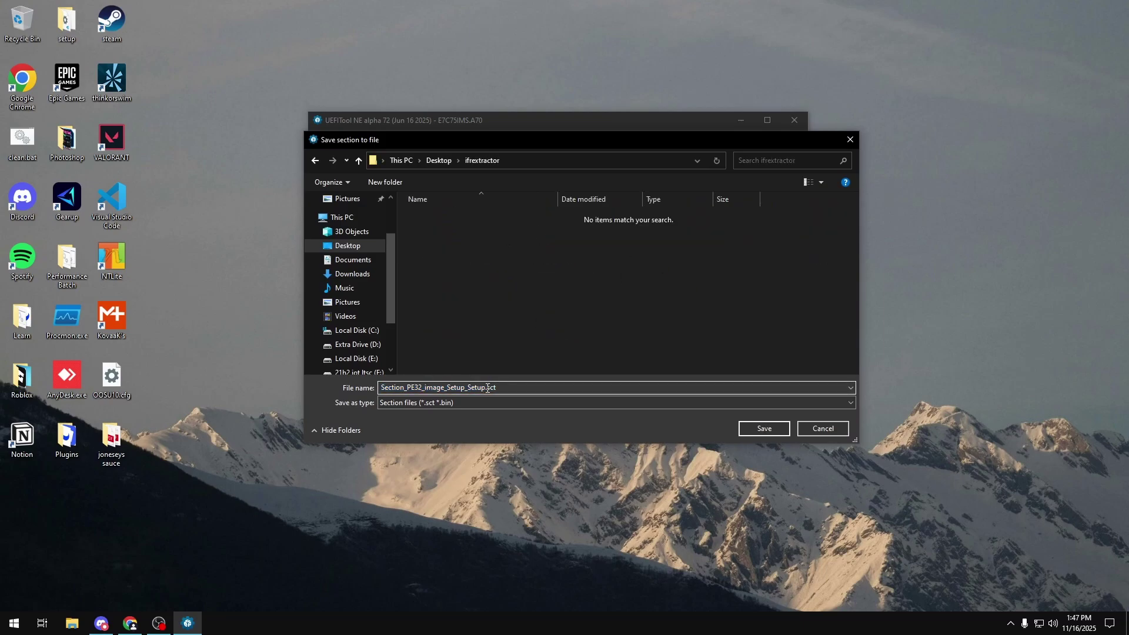
left_click_drag(488, 388, 381, 388)
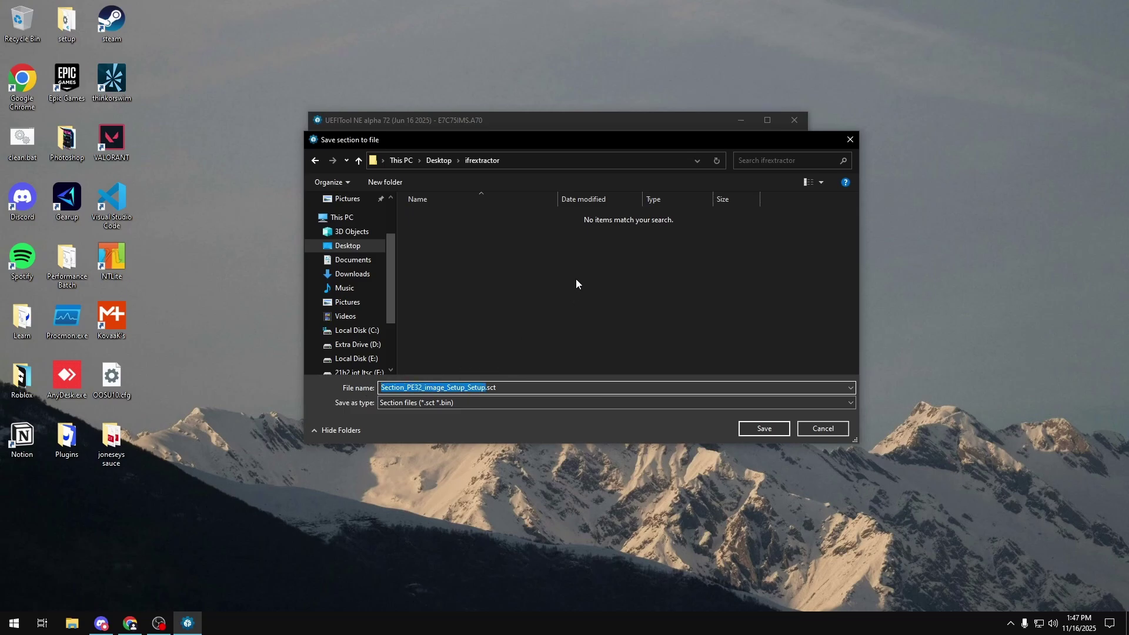
type("ancel")
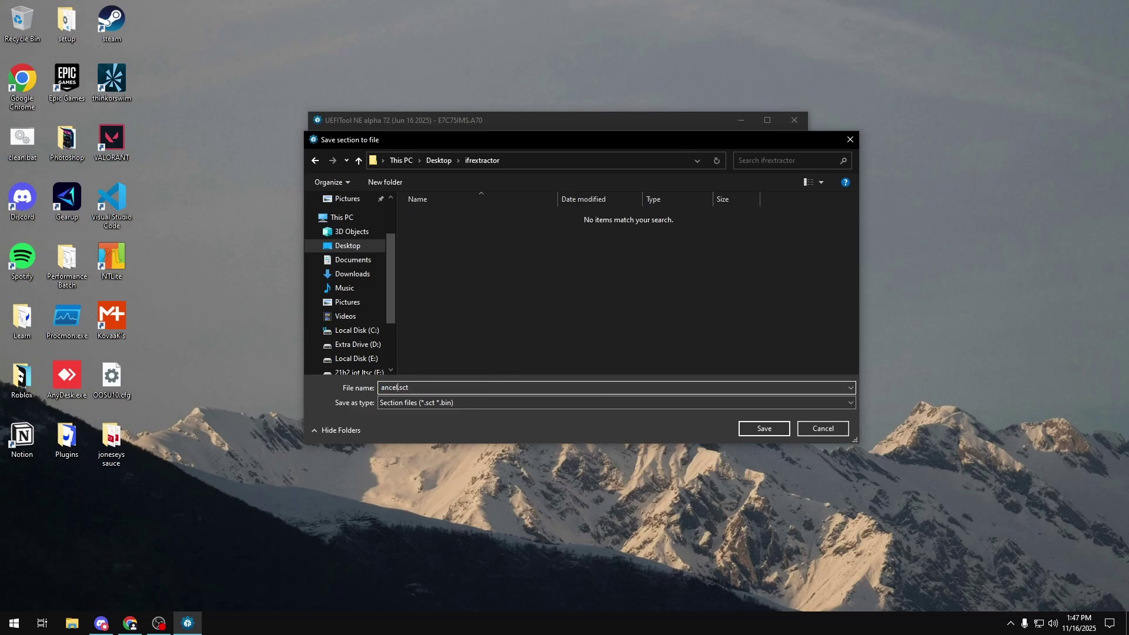
left_click(756, 429)
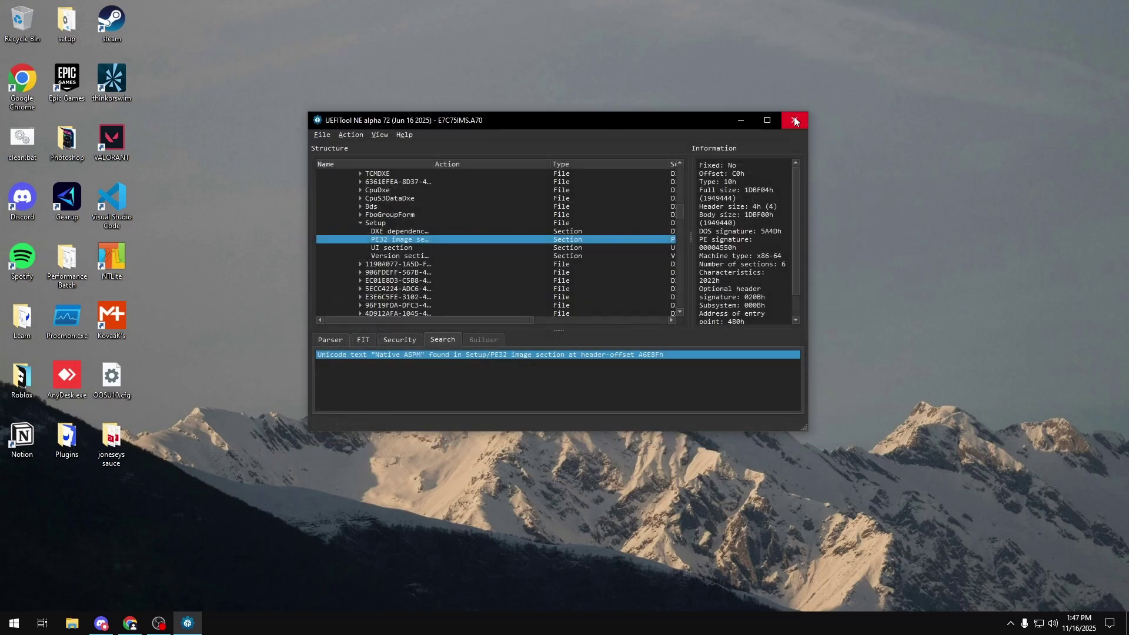
left_click(794, 120)
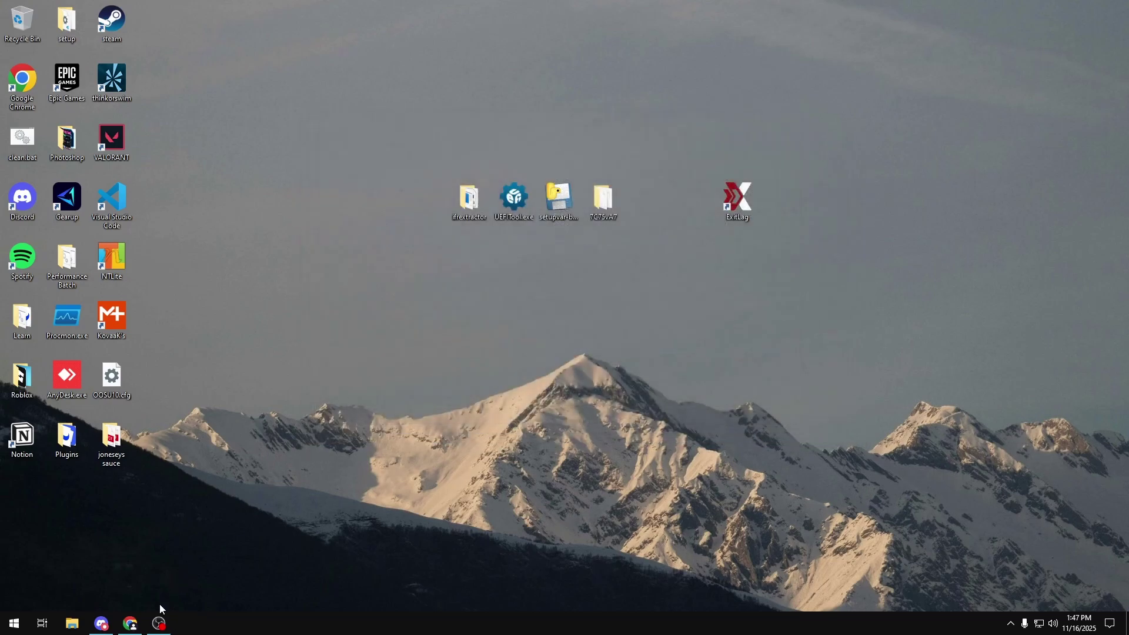
Open the ifrextractor folder and launch a Command Prompt there via cmd in the address bar
double_click(474, 201)
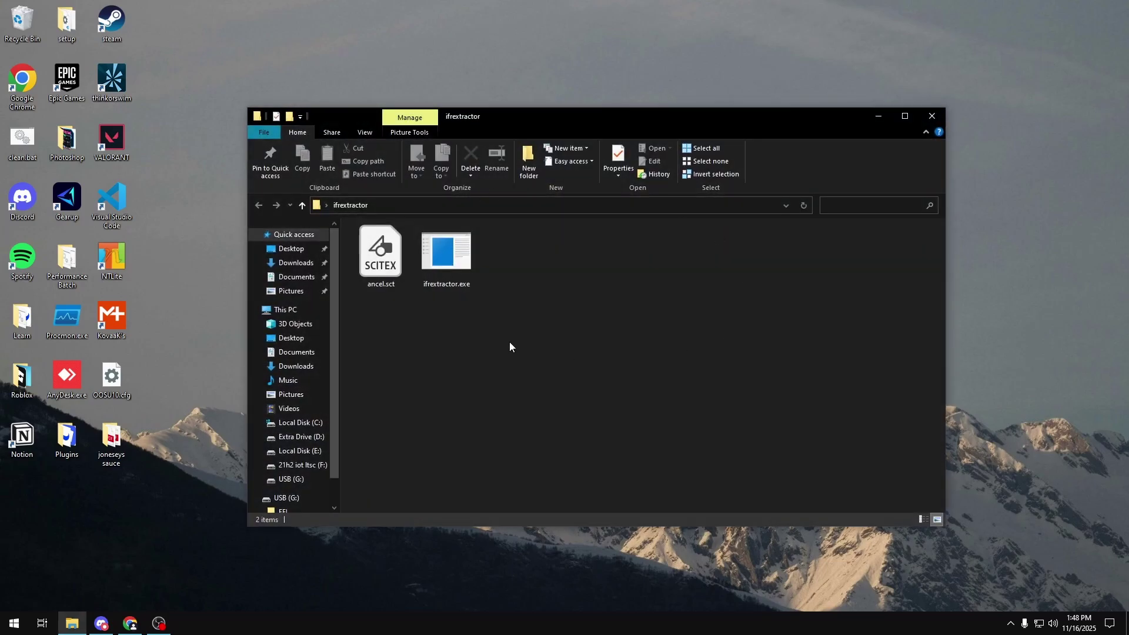
left_click(463, 203)
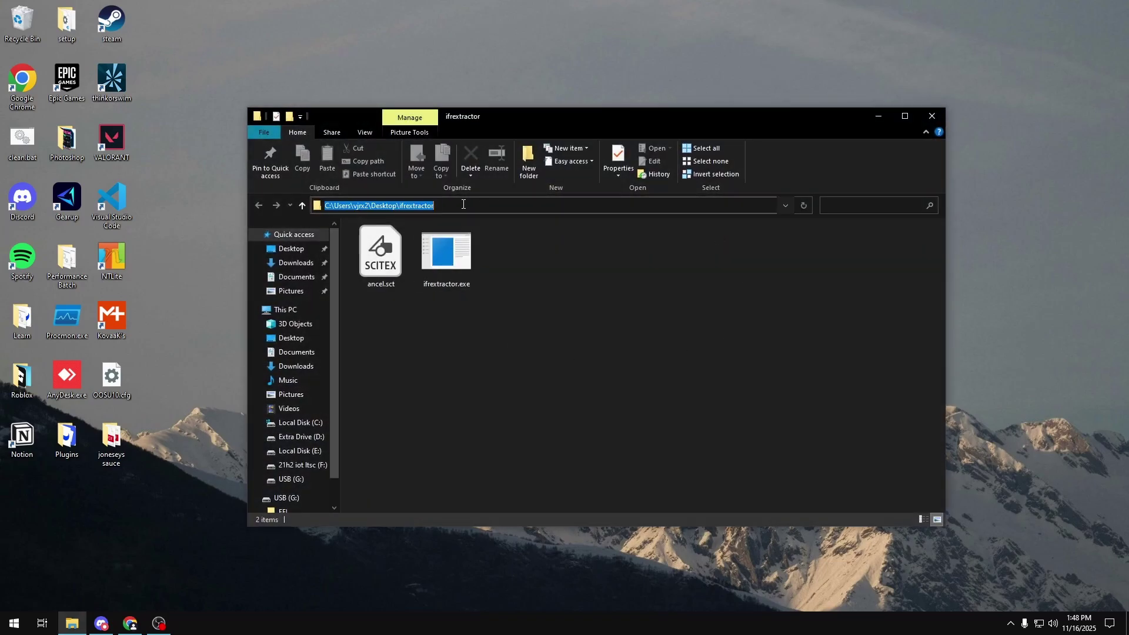
type("cmd")
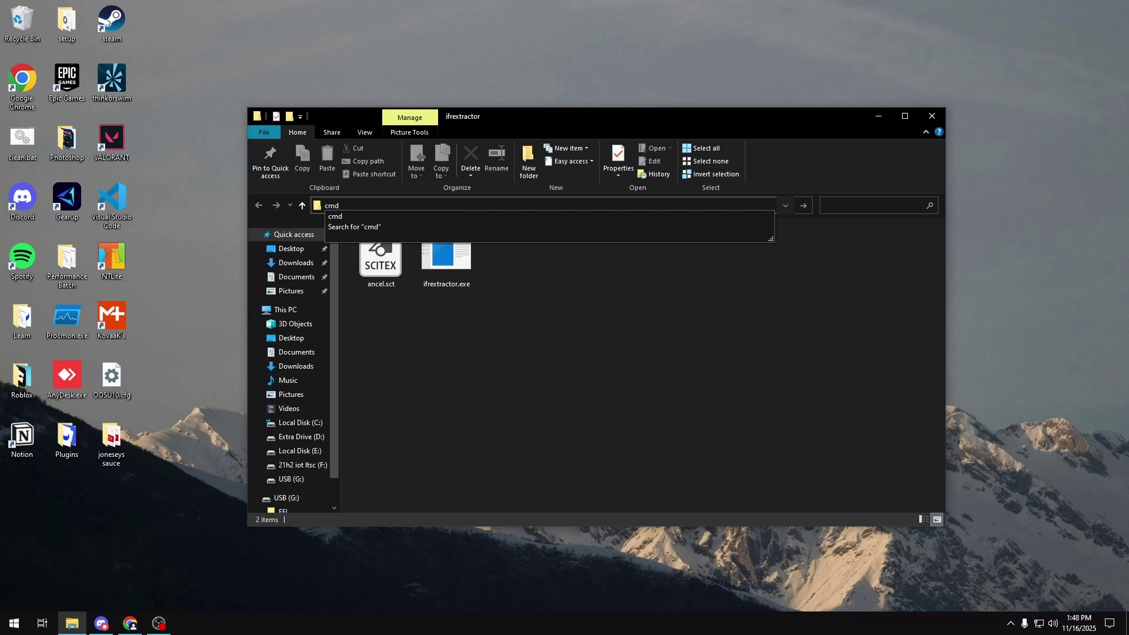
key("Return")
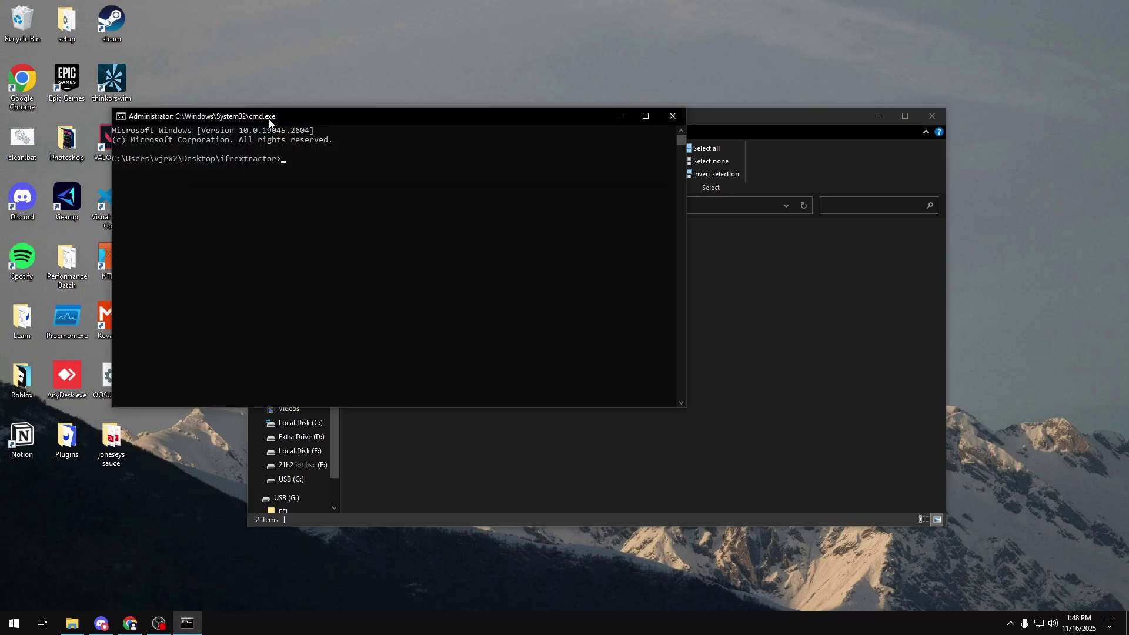
Run .\ifrextractor on "ancel.sct" in verbose mode in Command Prompt
left_click_drag(269, 122, 582, 158)
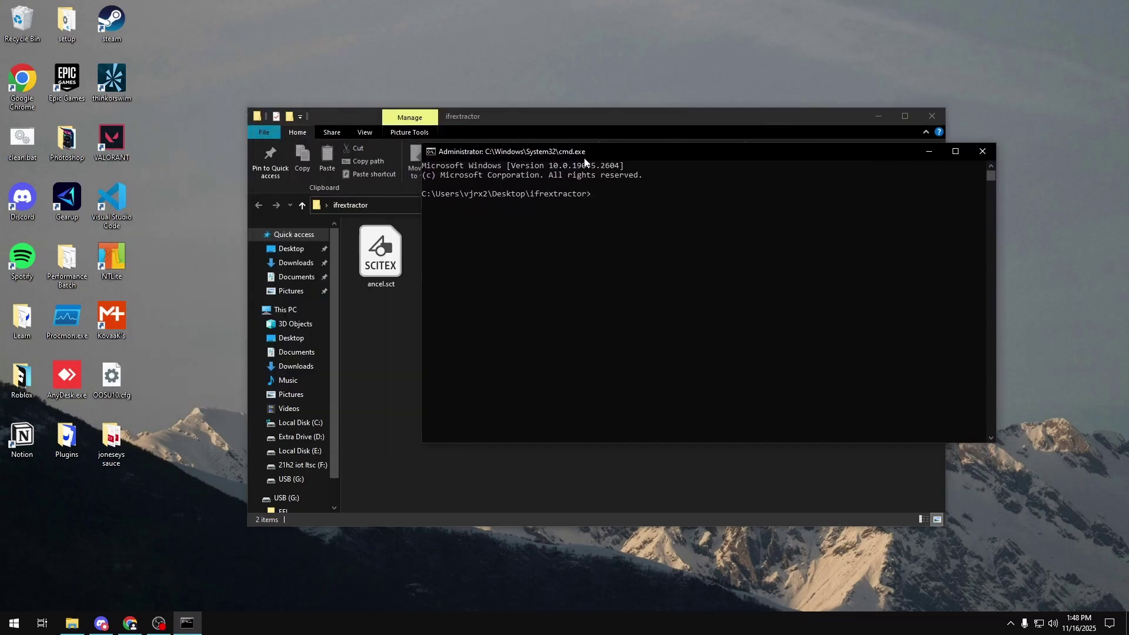
type(".")
type("\\ifreext")
type("xtracor")
key("BackSpace")
type("tor \"ancel.sct\" verbose")
key("Return")
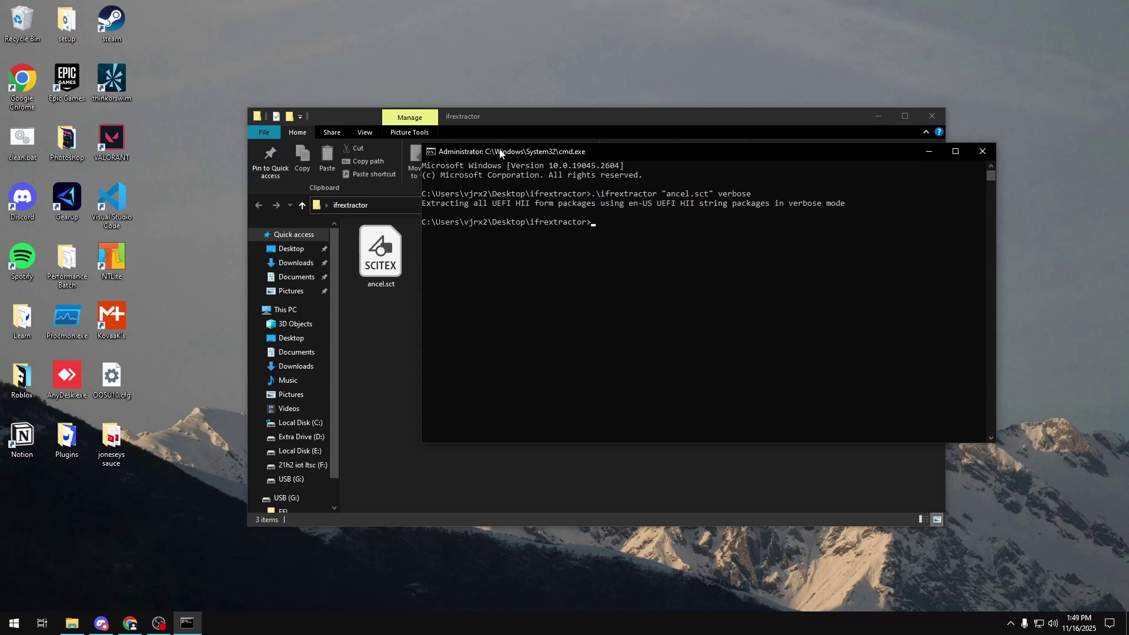
Close Command Prompt and open the resulting ancel.sct.0.0.en-US.uefi.ifr.txt file
left_click(980, 152)
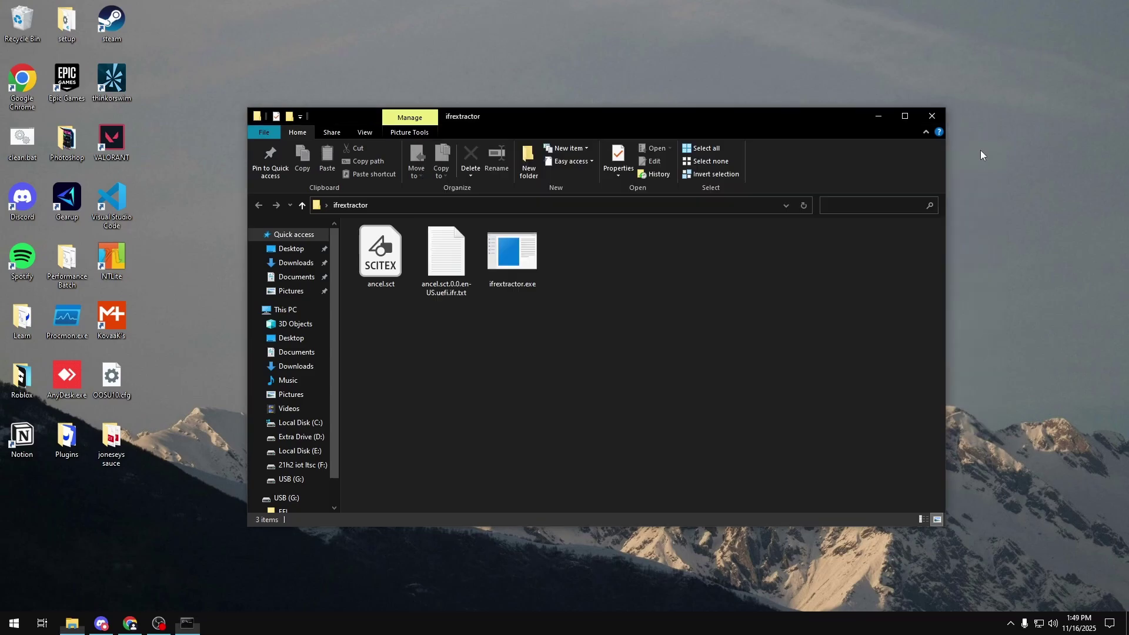
left_click_drag(503, 118, 529, 98)
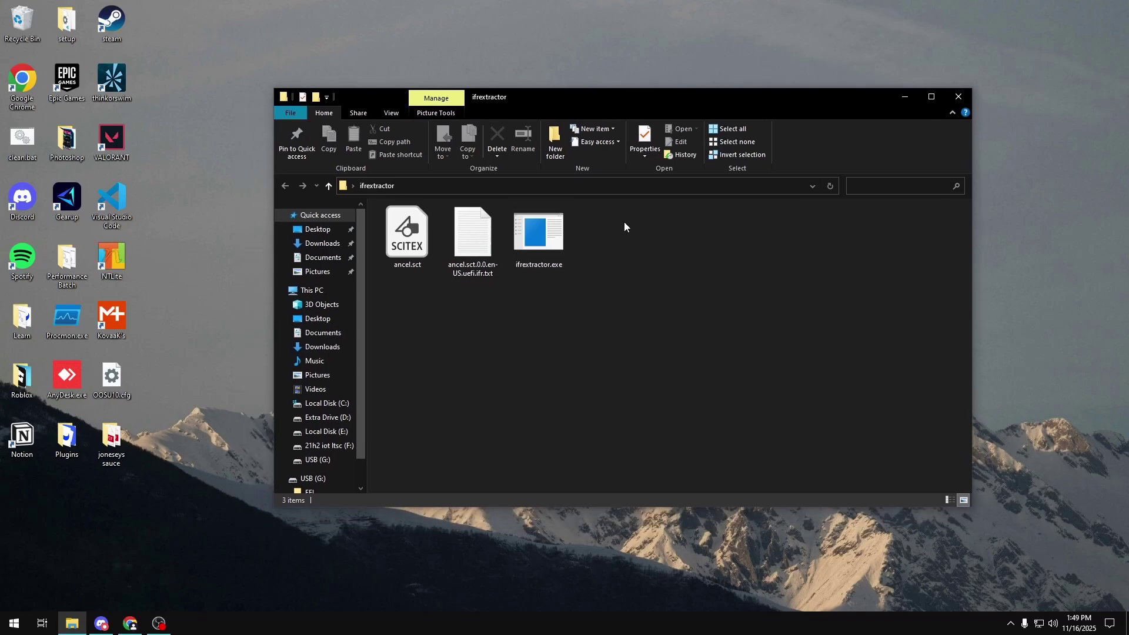
double_click(469, 251)
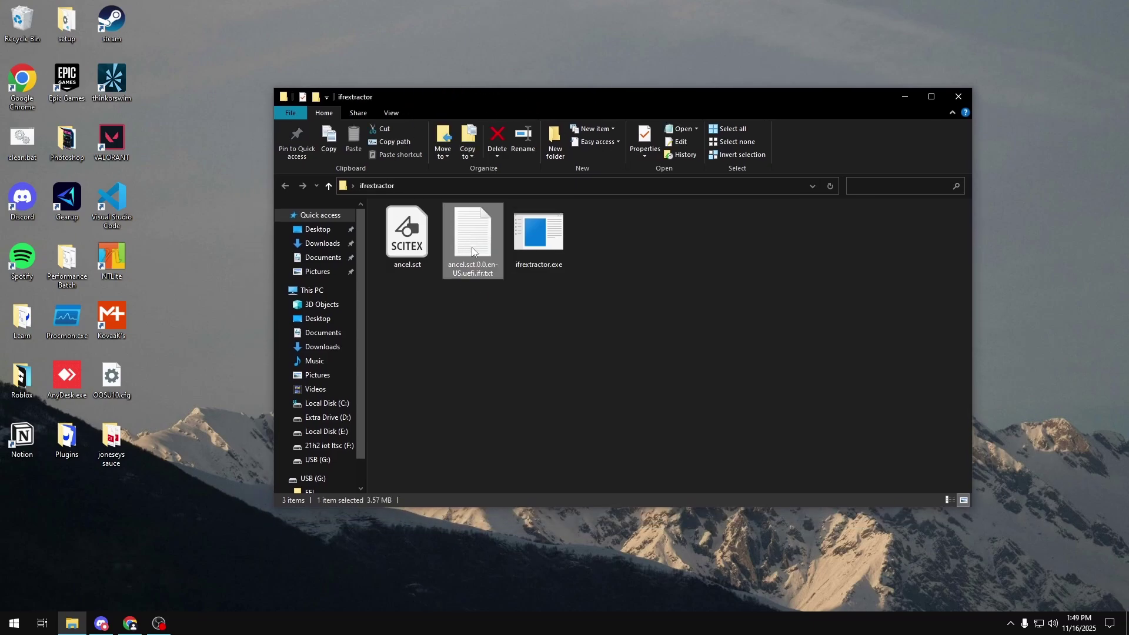
scroll(545, 239, "down", 10)
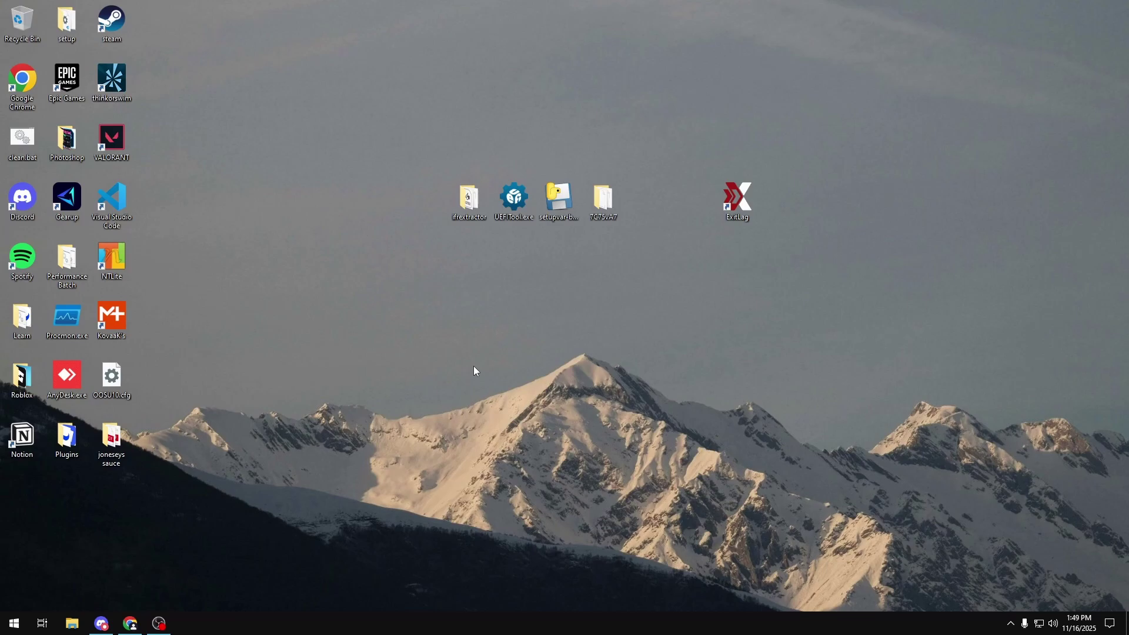
Launch setupvar-builder as administrator and load ancel.sct.0.0.en-US.uefi.ifr.txt from the ifrextractor folder
right_click(555, 196)
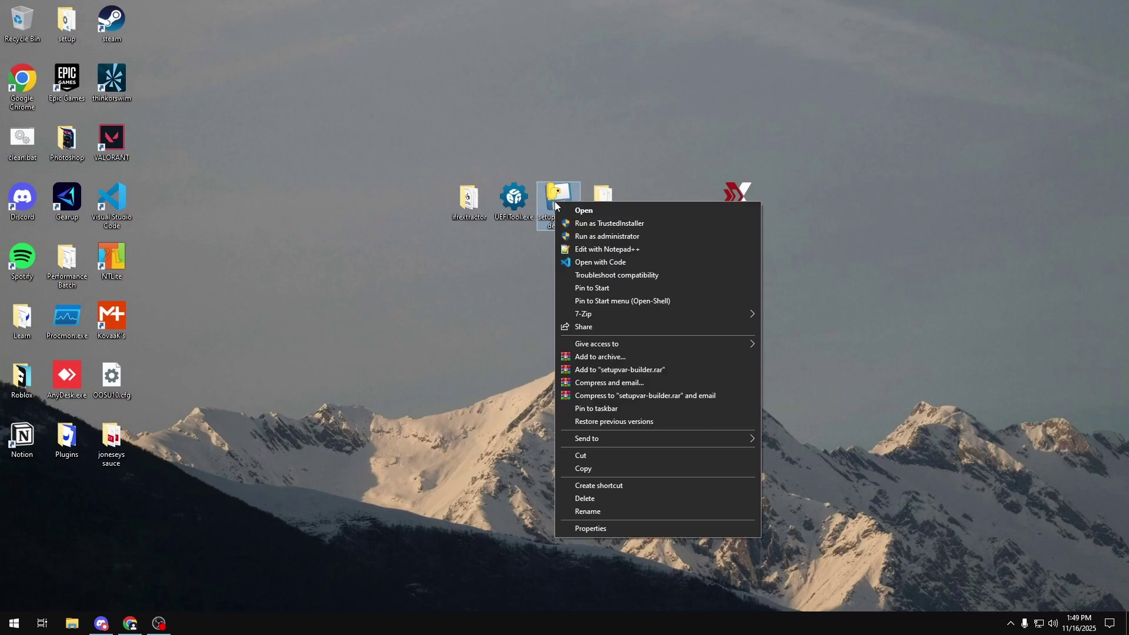
left_click(634, 236)
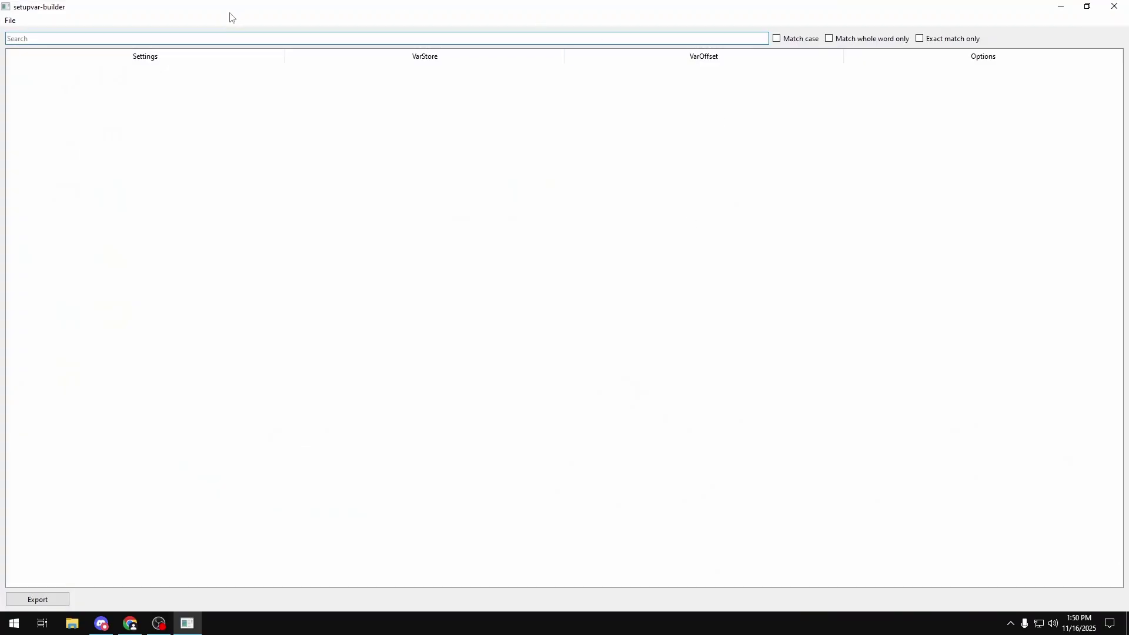
left_click(10, 20)
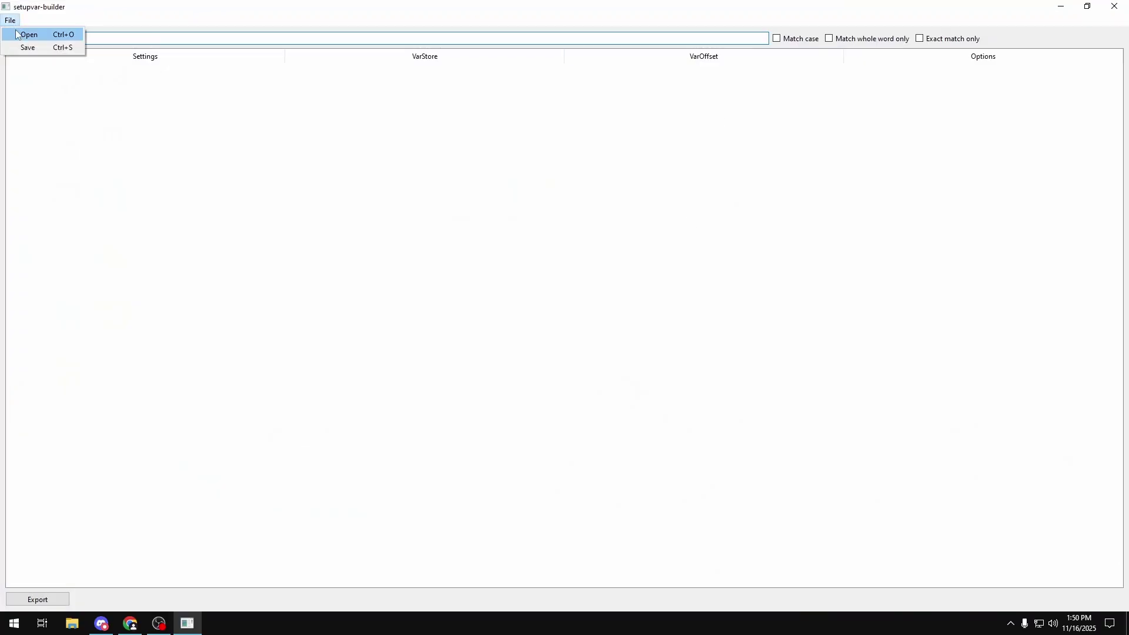
left_click(26, 34)
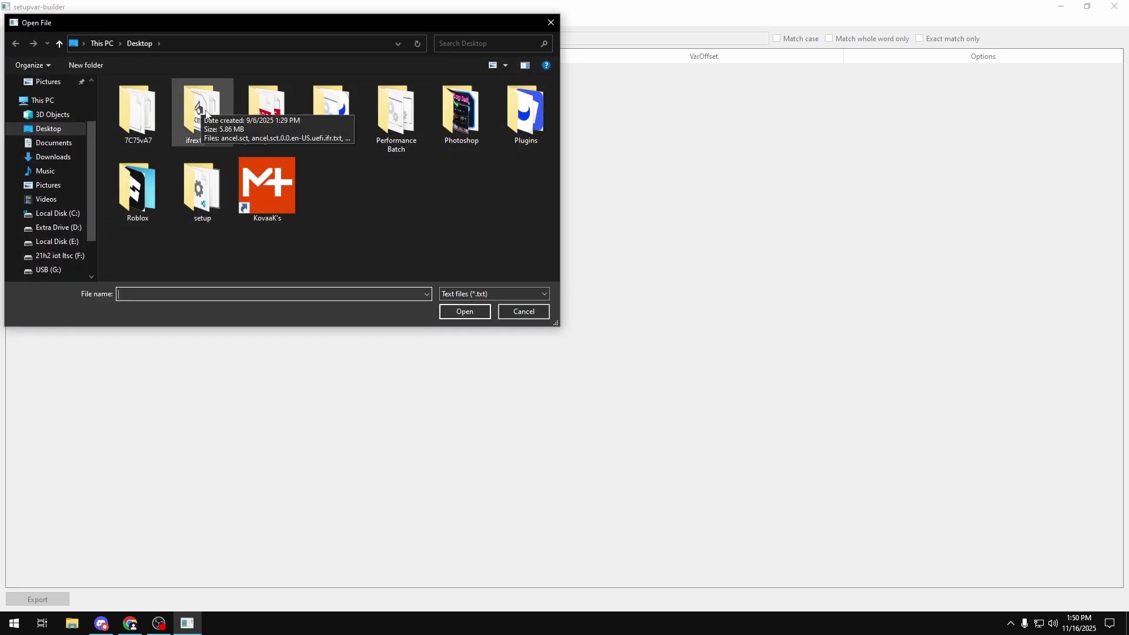
double_click(205, 112)
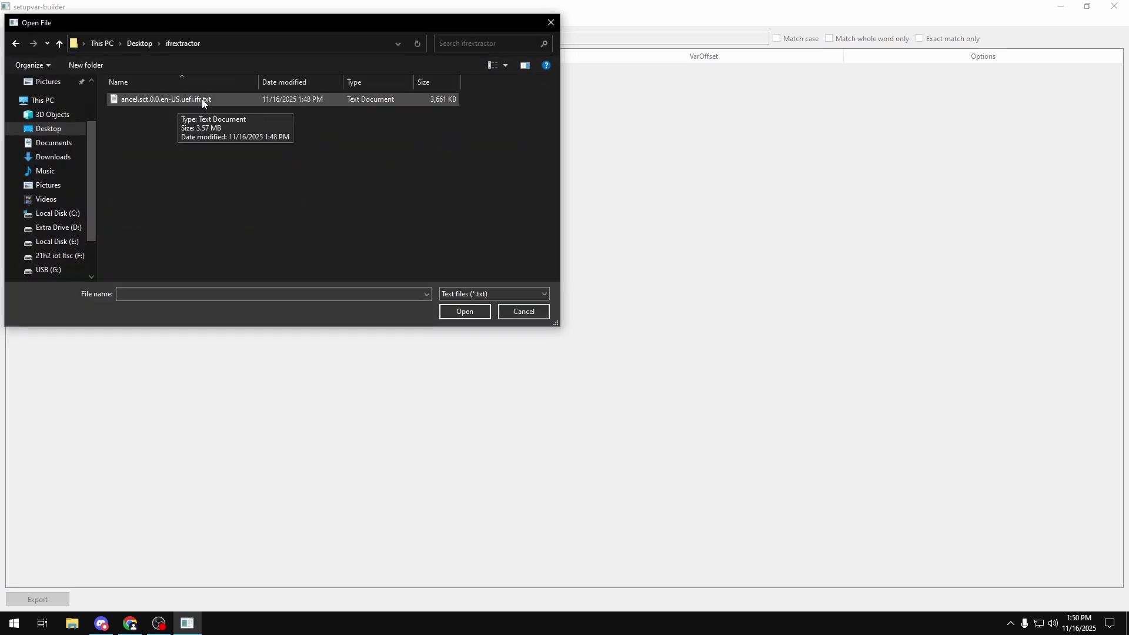
left_click(202, 99)
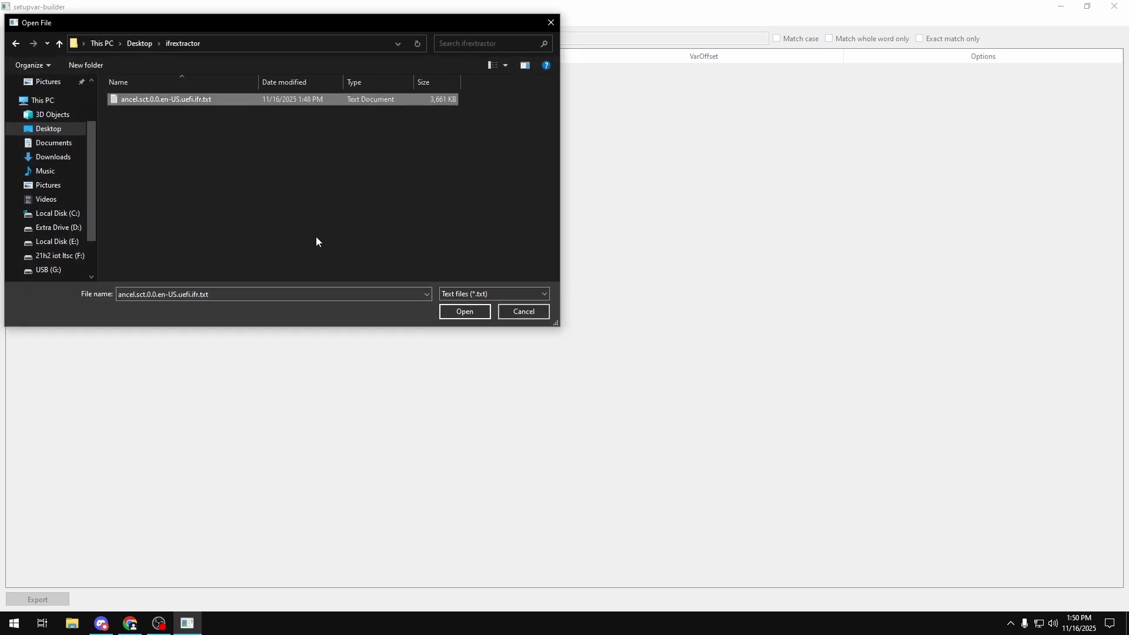
left_click(464, 312)
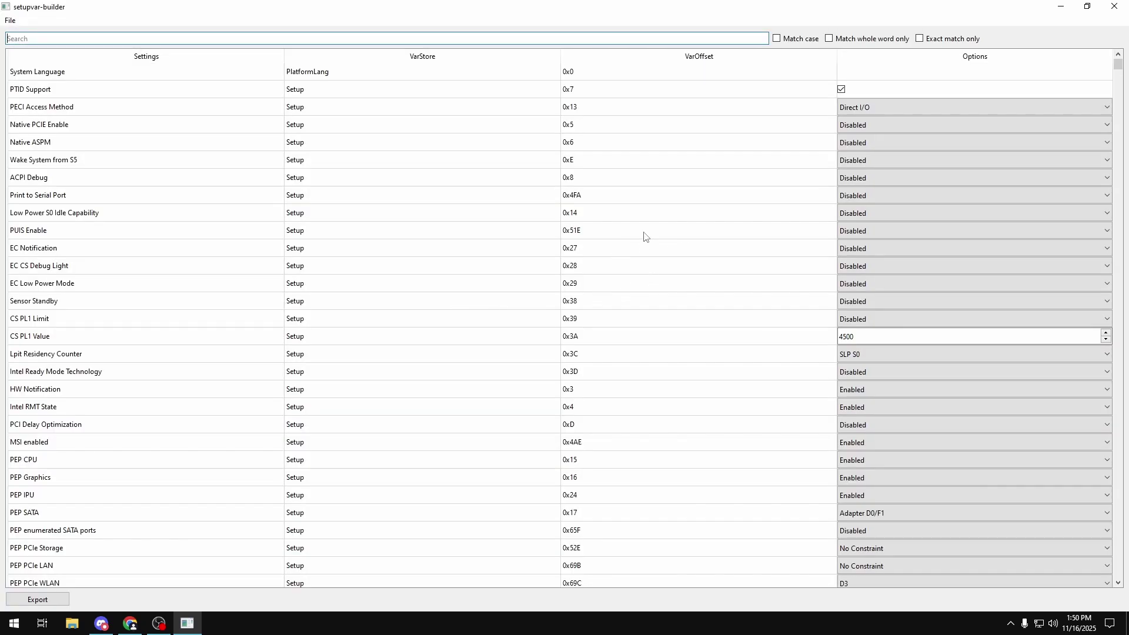
scroll(588, 237, "down", 5)
scroll(591, 244, "down", 1)
scroll(594, 264, "up", 6)
scroll(352, 259, "down", 1)
scroll(368, 259, "down", 7)
scroll(400, 273, "up", 8)
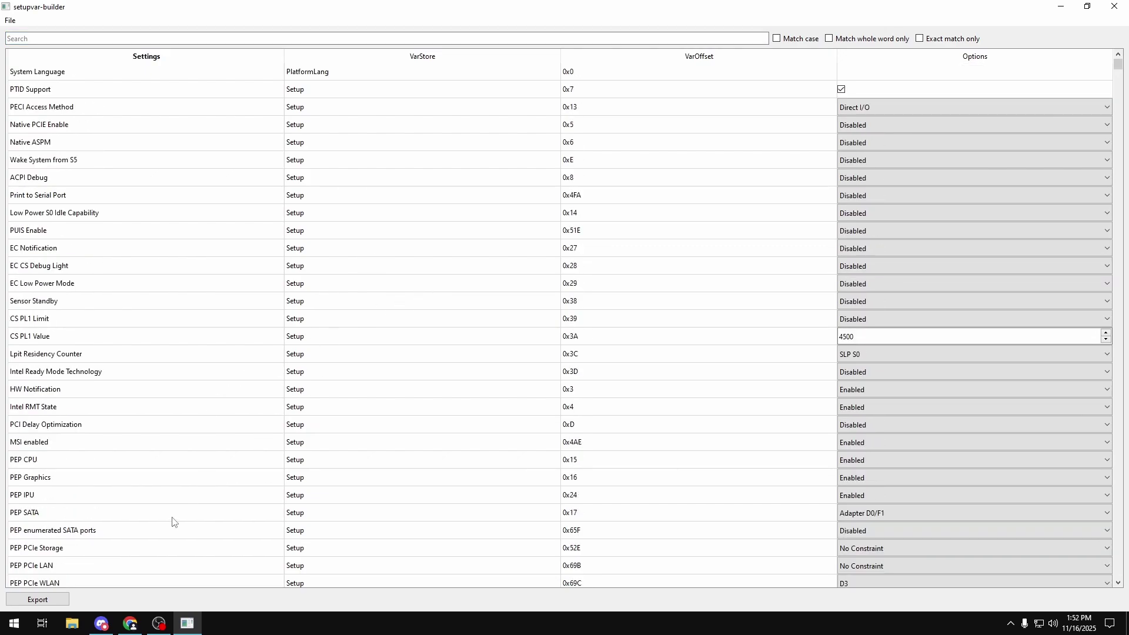
Open the Intel Hidden Bios Guide from Discord's pinned #bios messages, then close the pinned list
left_click(101, 623)
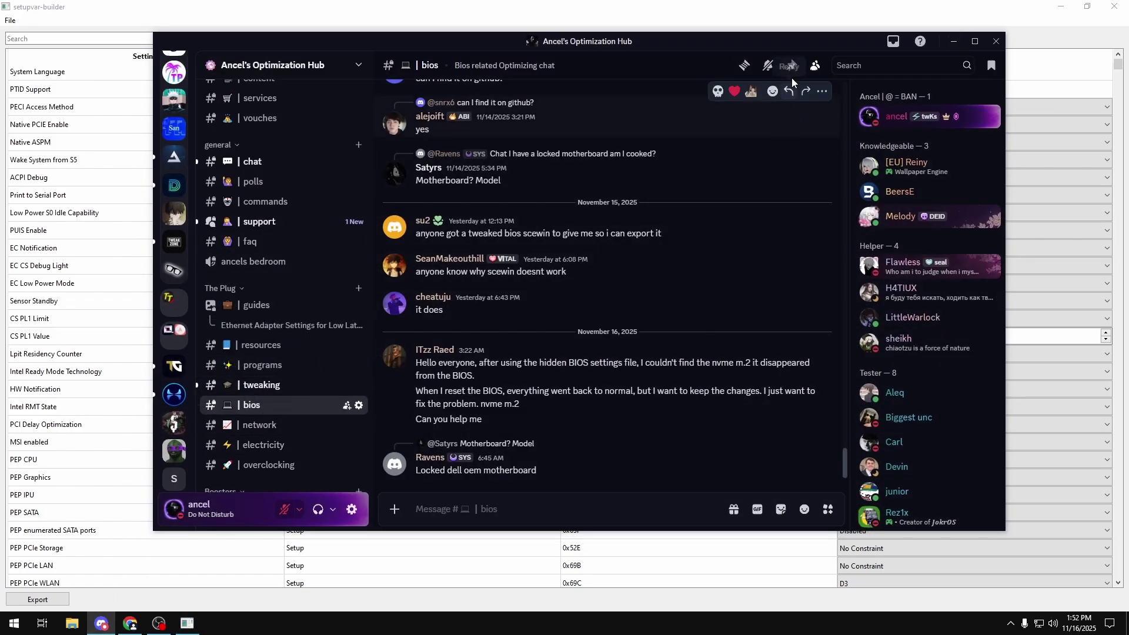
left_click(791, 65)
scroll(660, 344, "down", 5)
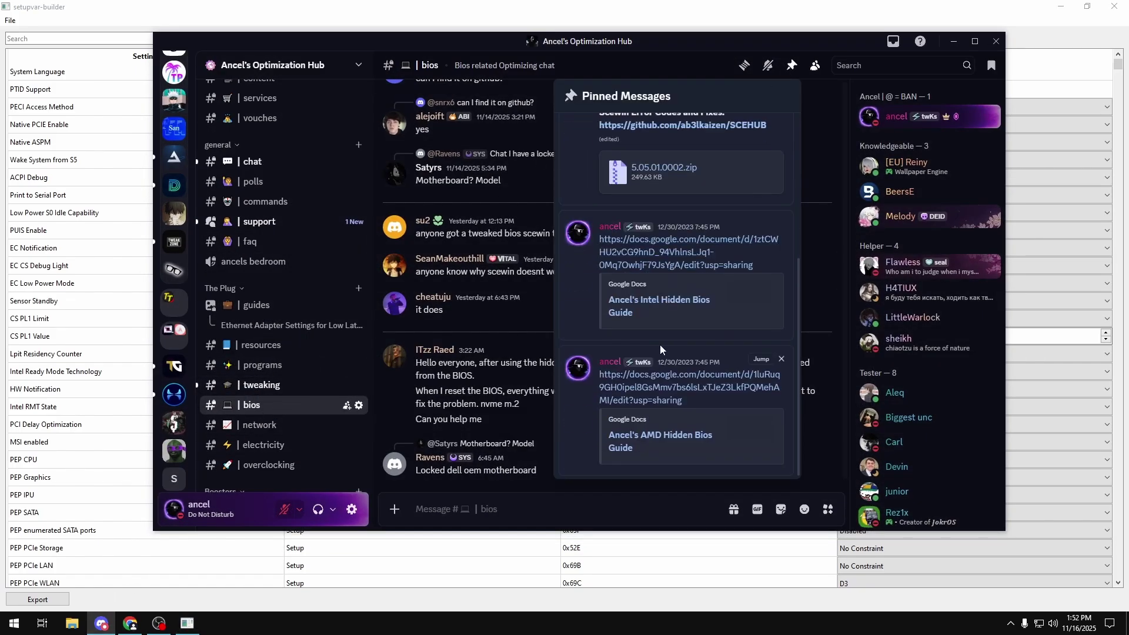
left_click(659, 395)
left_click(101, 623)
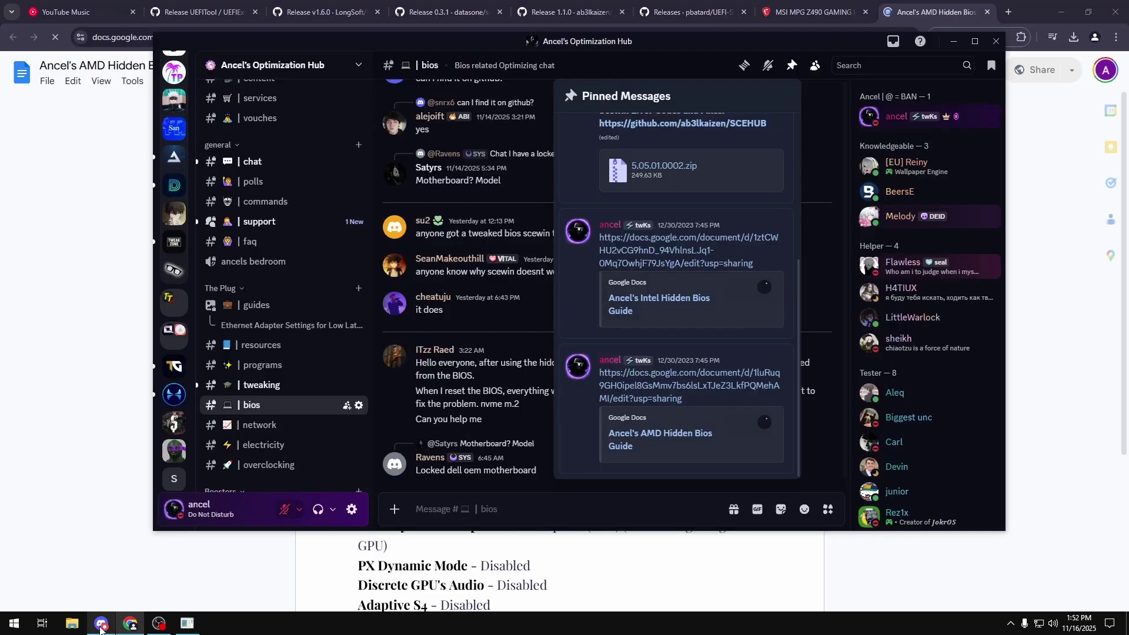
left_click(650, 295)
scroll(676, 277, "down", 15)
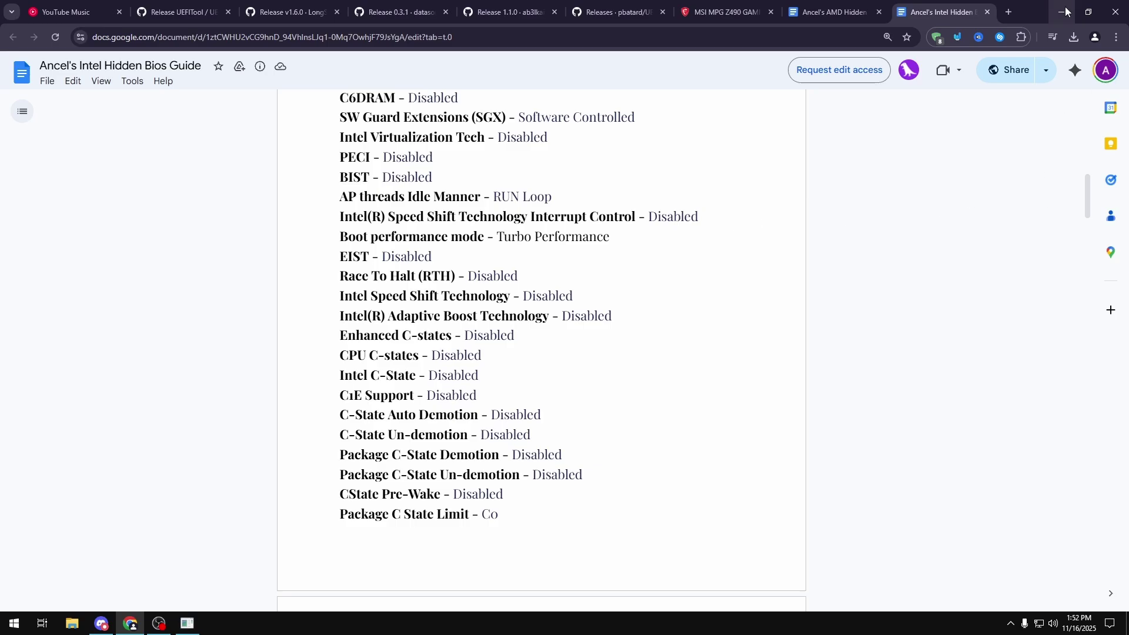
key("alt+Tab")
key("Escape")
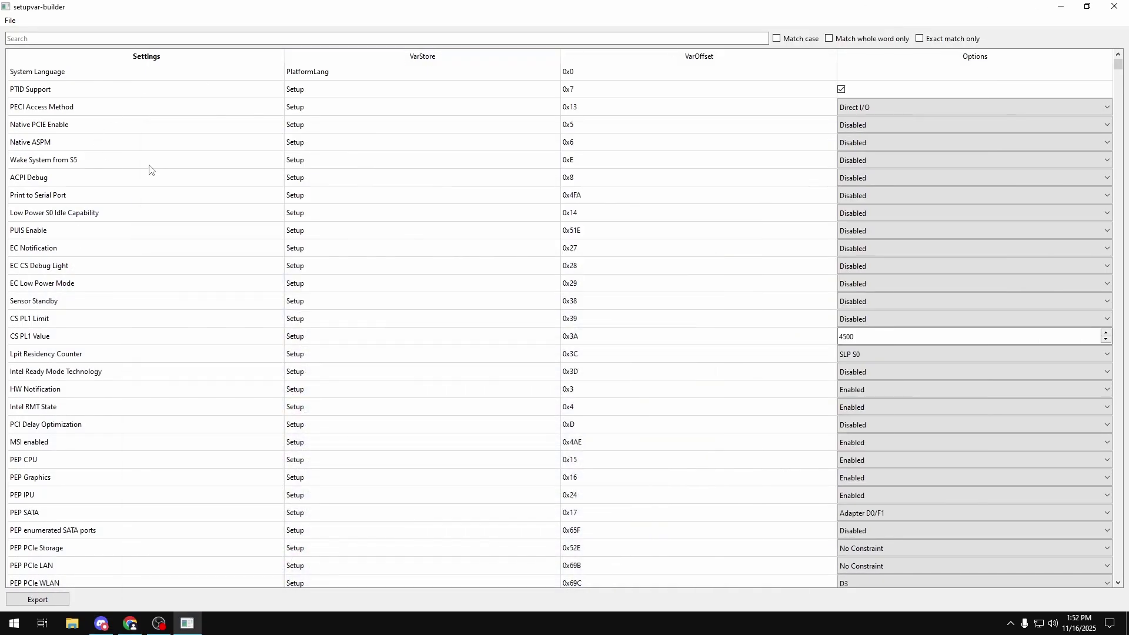
Inspect Native PCIE Enable, CS PL1 Value 4500 and PEP EMMC, leaving PEP EMMC Enabled
left_click(876, 126)
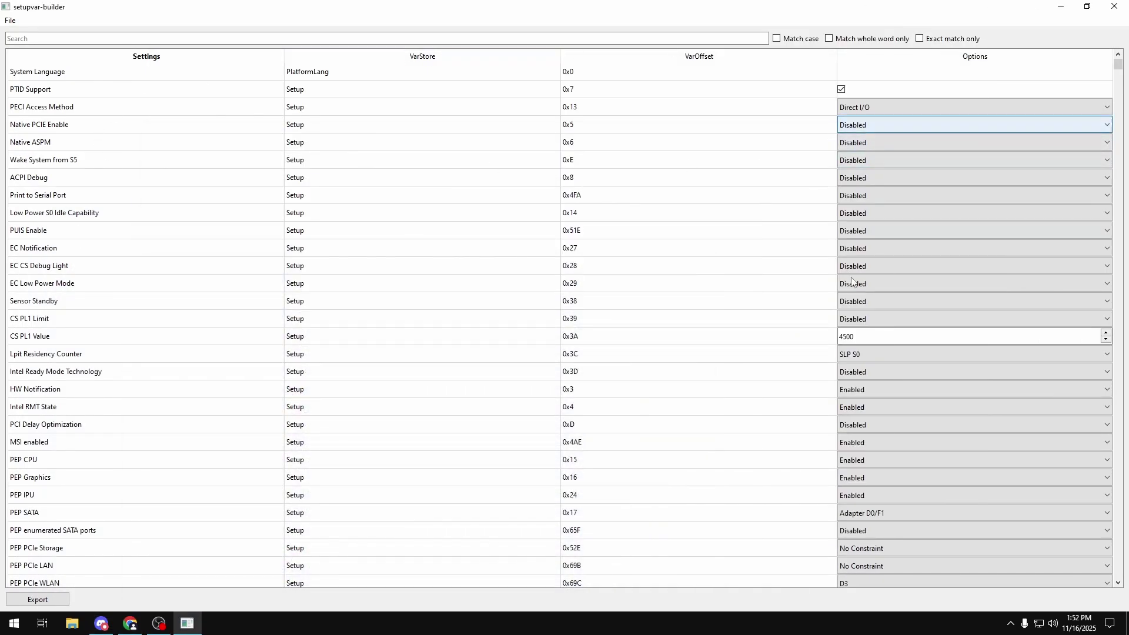
left_click(869, 336)
double_click(869, 336)
left_click(868, 337)
scroll(391, 321, "down", 5)
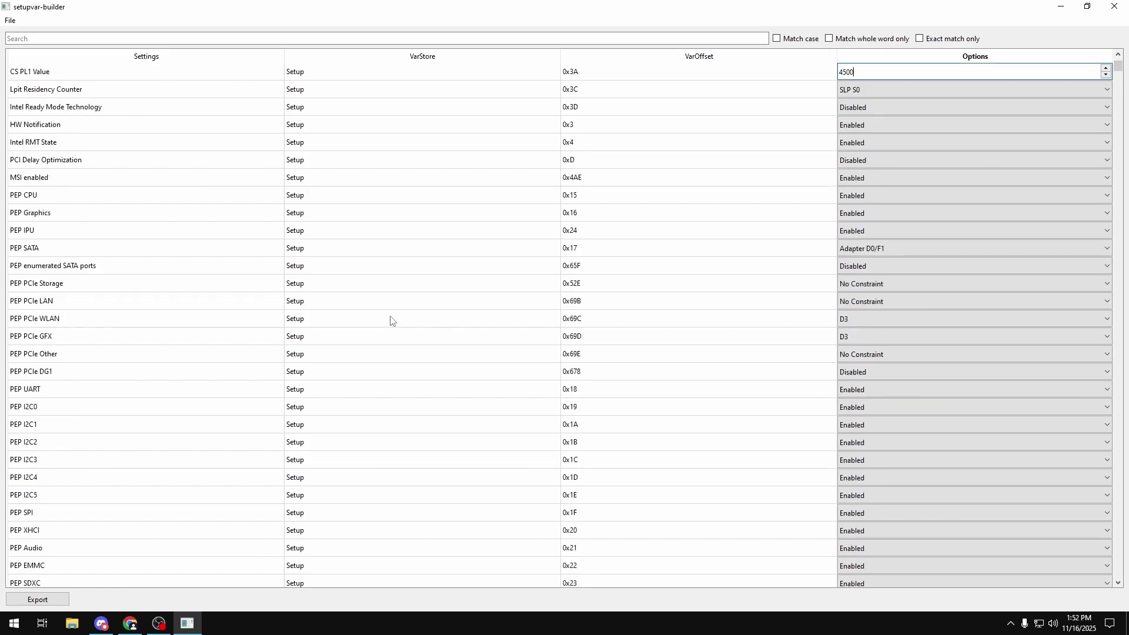
scroll(391, 320, "down", 7)
left_click(912, 196)
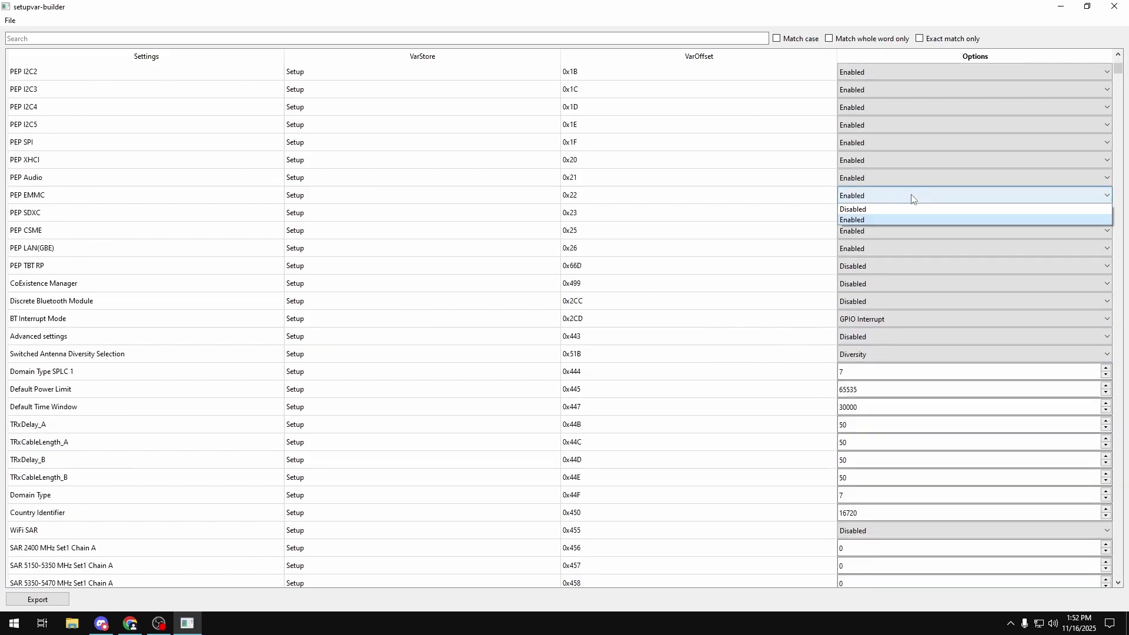
left_click(873, 209)
left_click(866, 196)
left_click(869, 219)
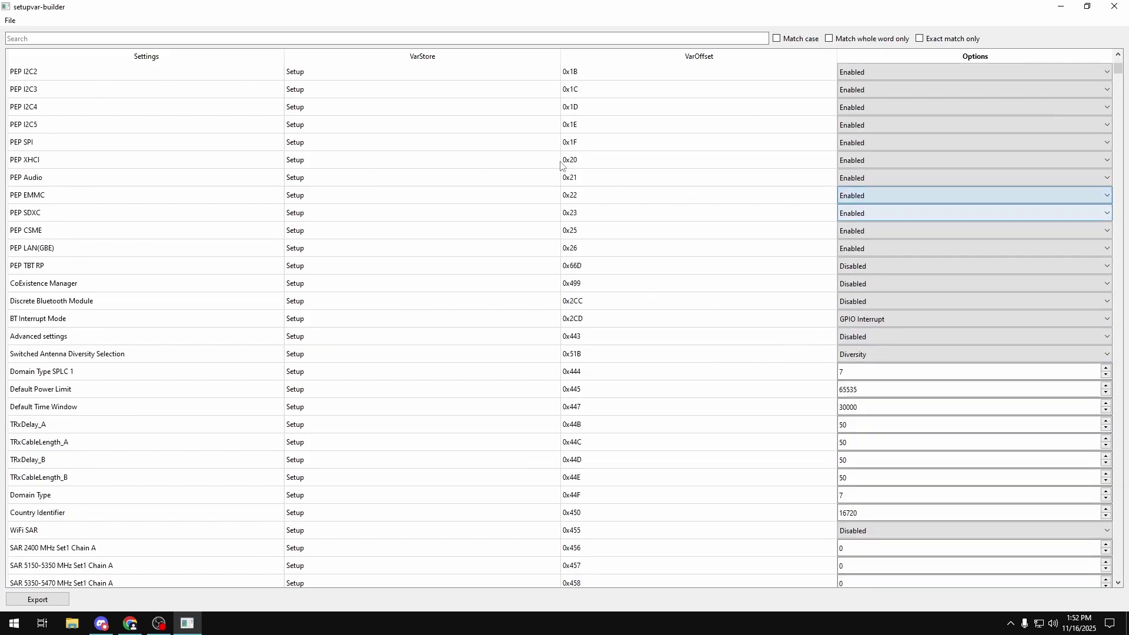
Search the settings for LTR and review the matching rows, such as 0x3FE and 0x3FF
left_click(190, 39)
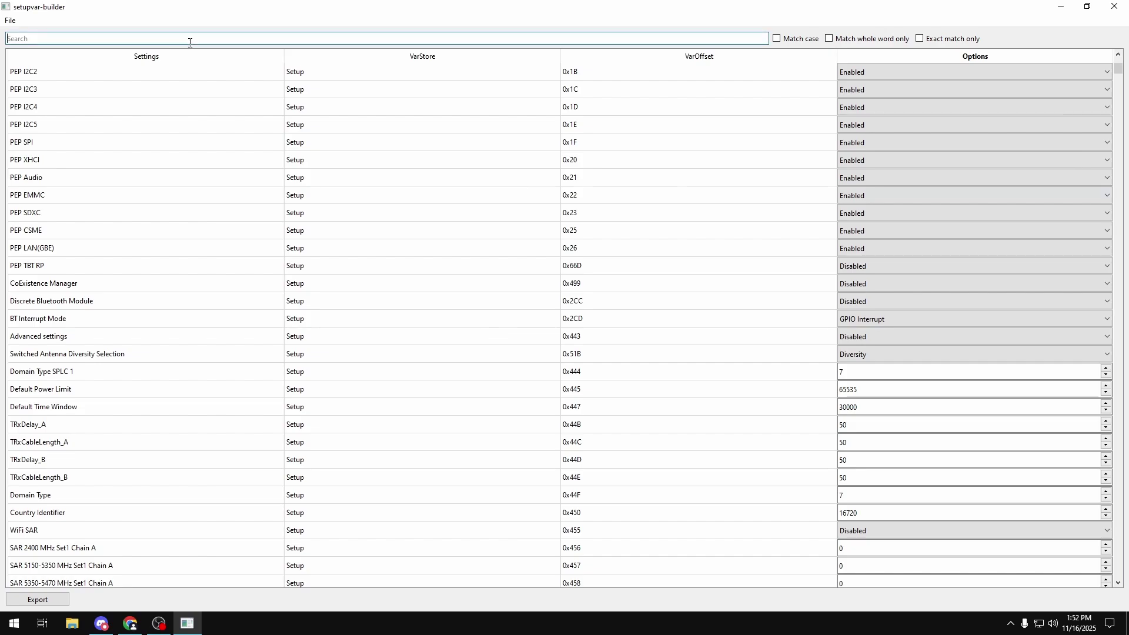
type("LTR")
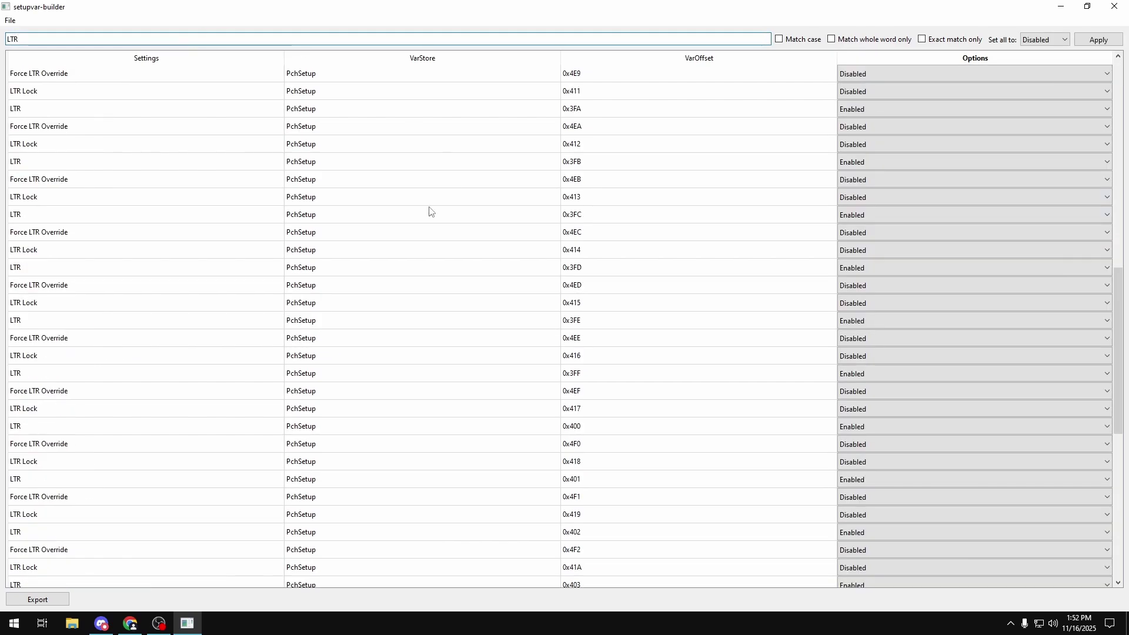
left_click(64, 165)
left_click(43, 113)
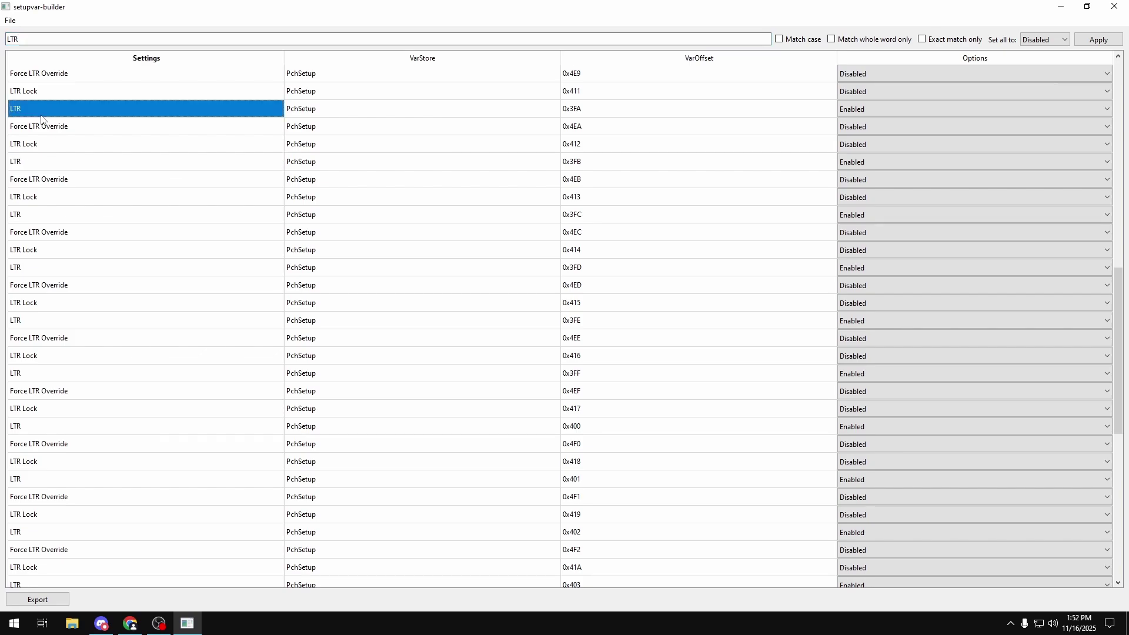
left_click(40, 216)
left_click(46, 267)
left_click(53, 322)
left_click(40, 376)
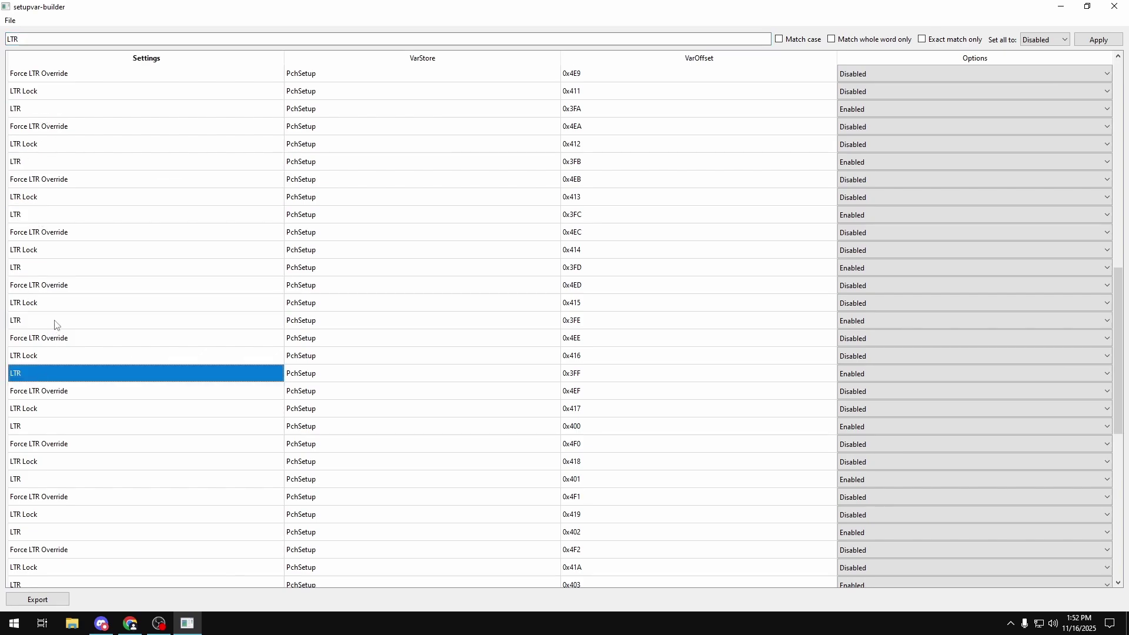
left_click(56, 323)
Limit results to exact LTR matches and set them all to Disabled
left_click(948, 41)
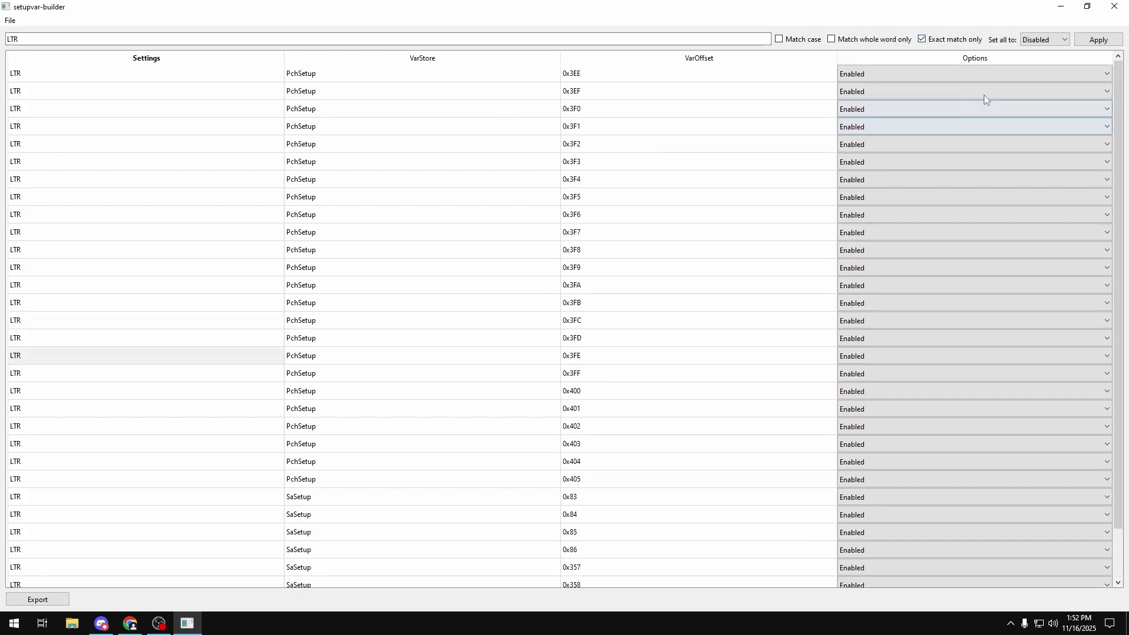
left_click(1045, 40)
left_click(1041, 54)
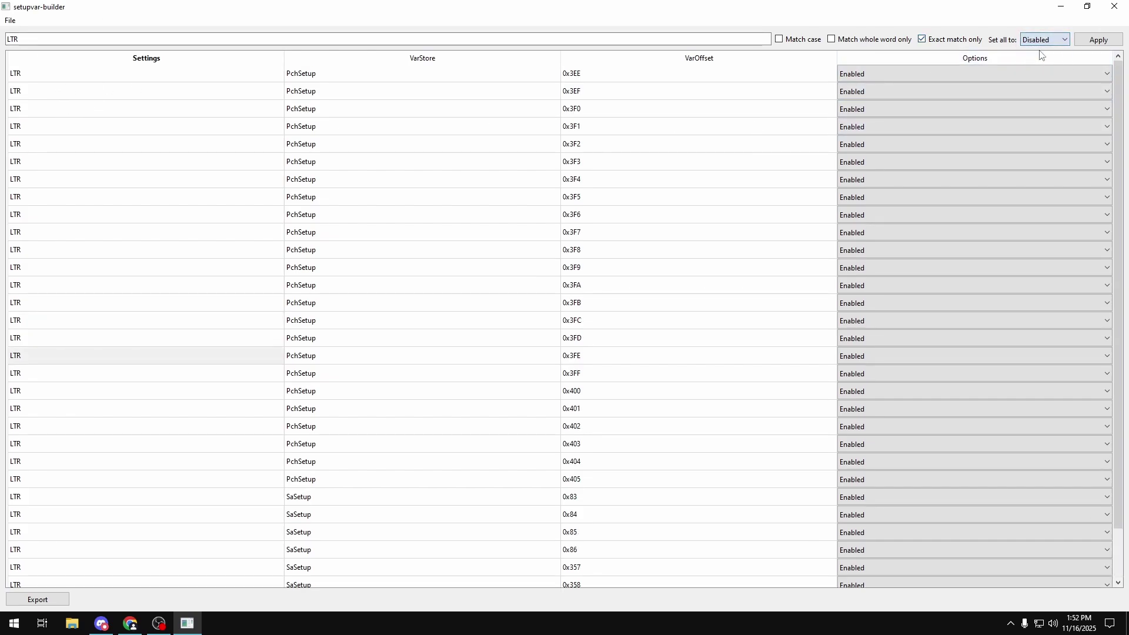
left_click(1098, 40)
scroll(470, 288, "down", 1)
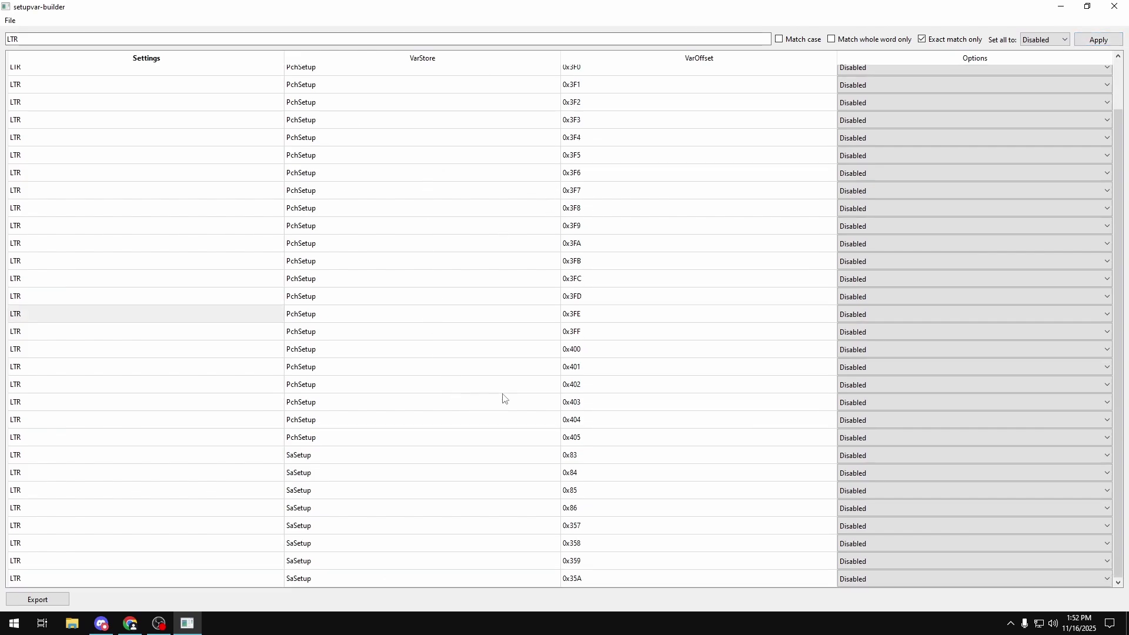
scroll(388, 247, "up", 1)
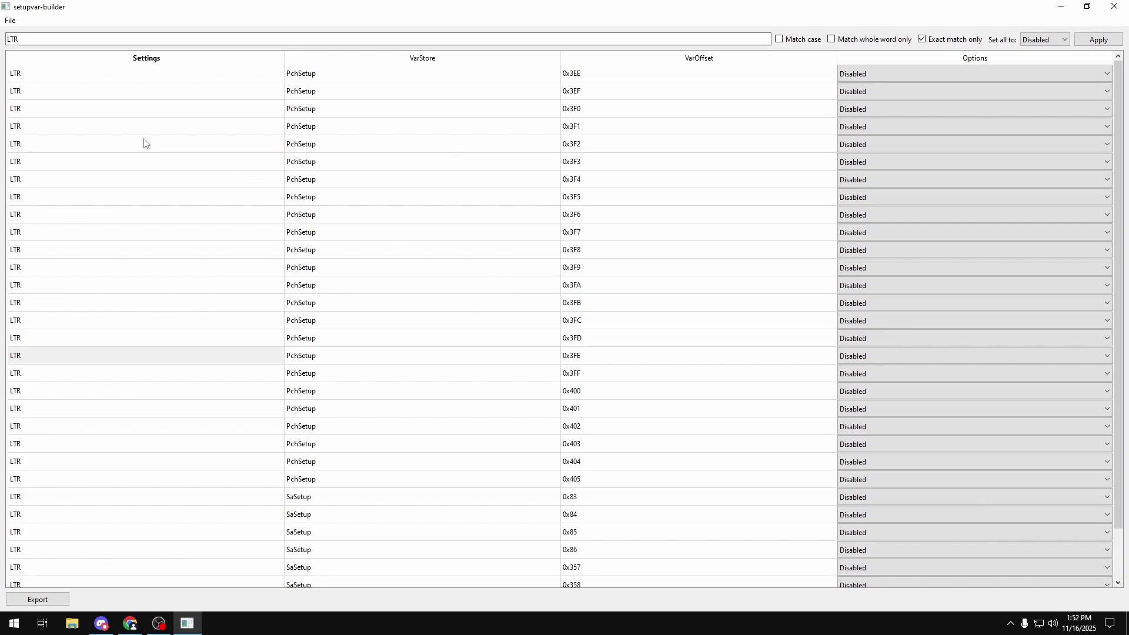
Save the settings script as setupvar-script.nsh on the USB (G:) root
left_click(10, 20)
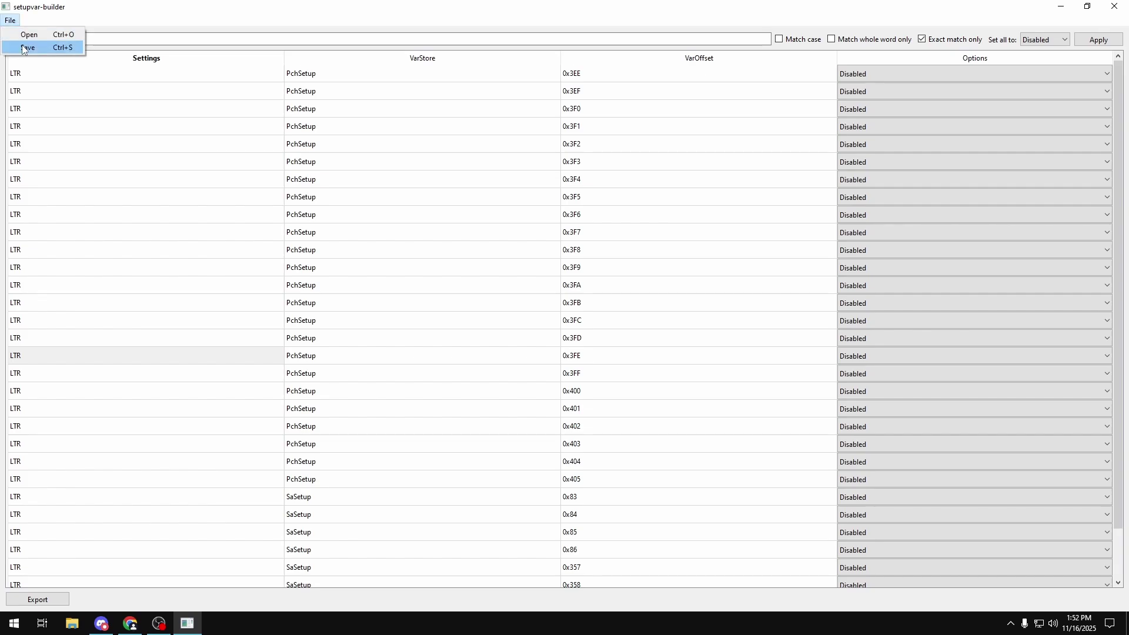
left_click(23, 48)
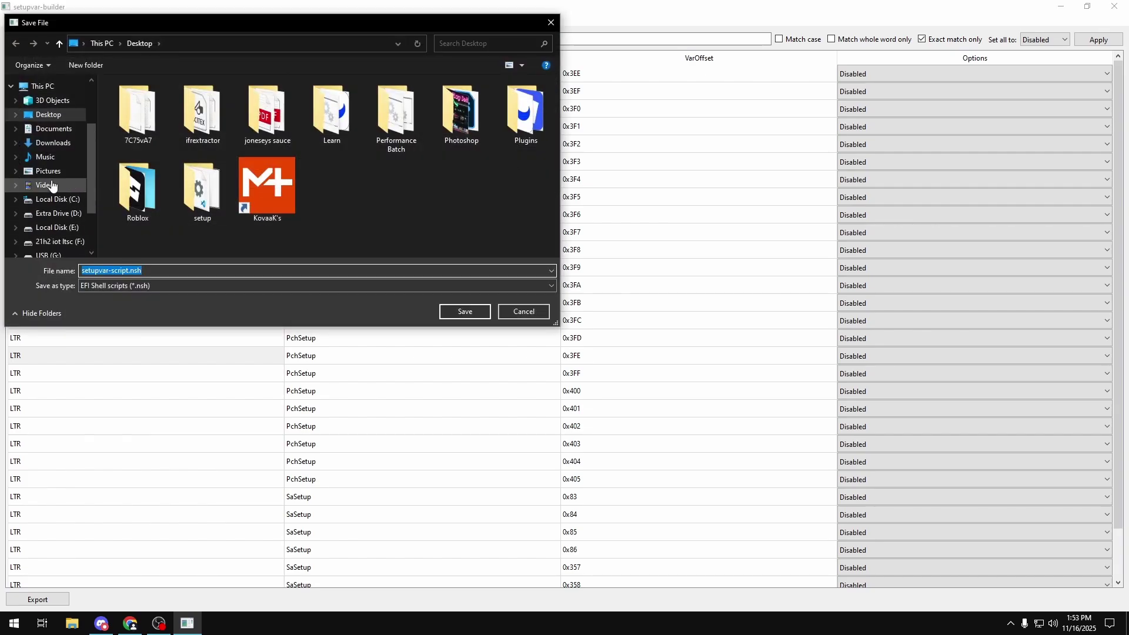
scroll(51, 185, "down", 1)
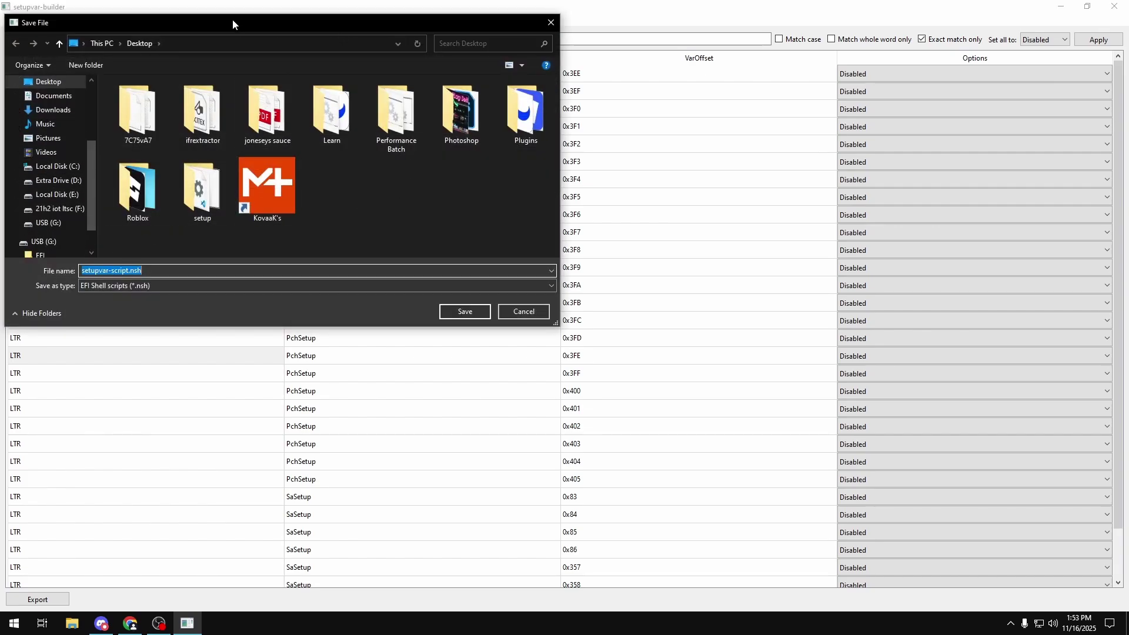
left_click(59, 227)
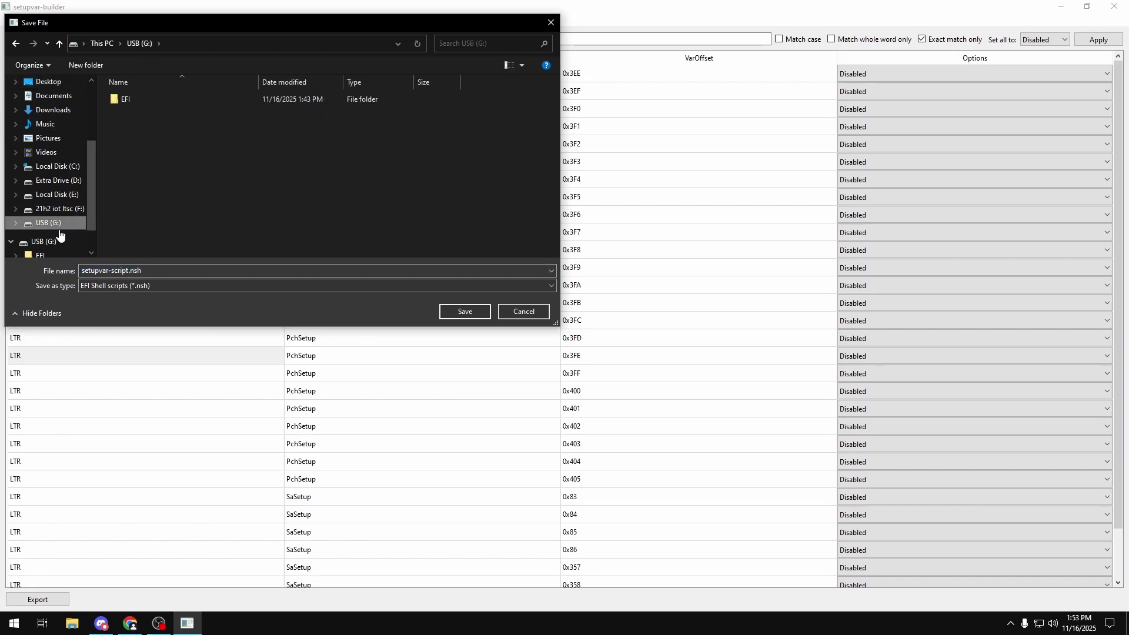
double_click(154, 271)
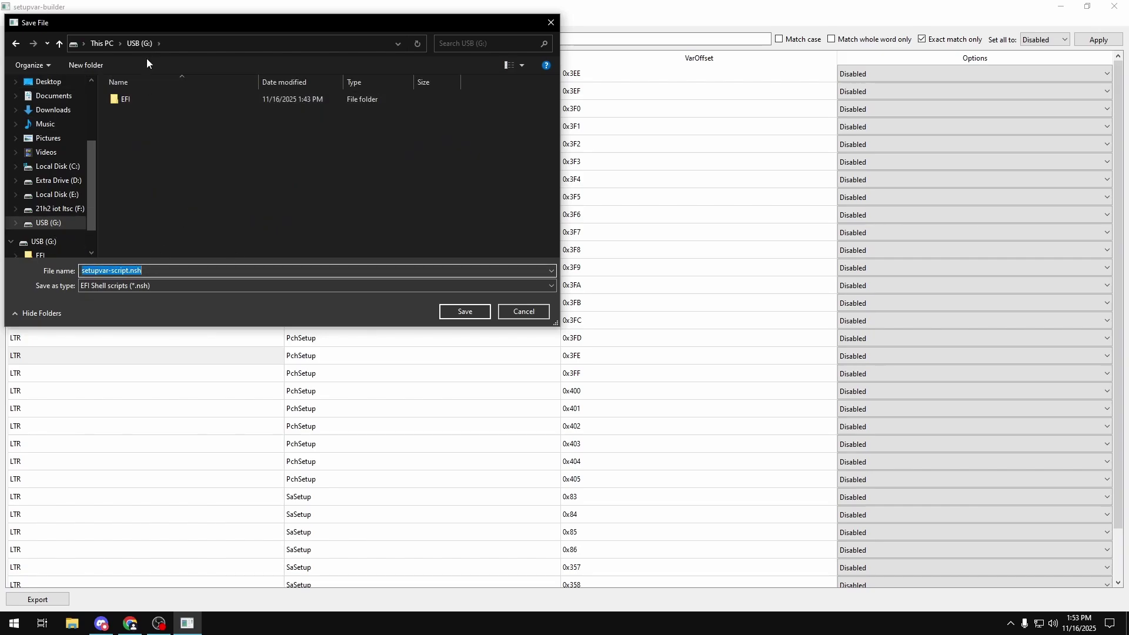
left_click(462, 316)
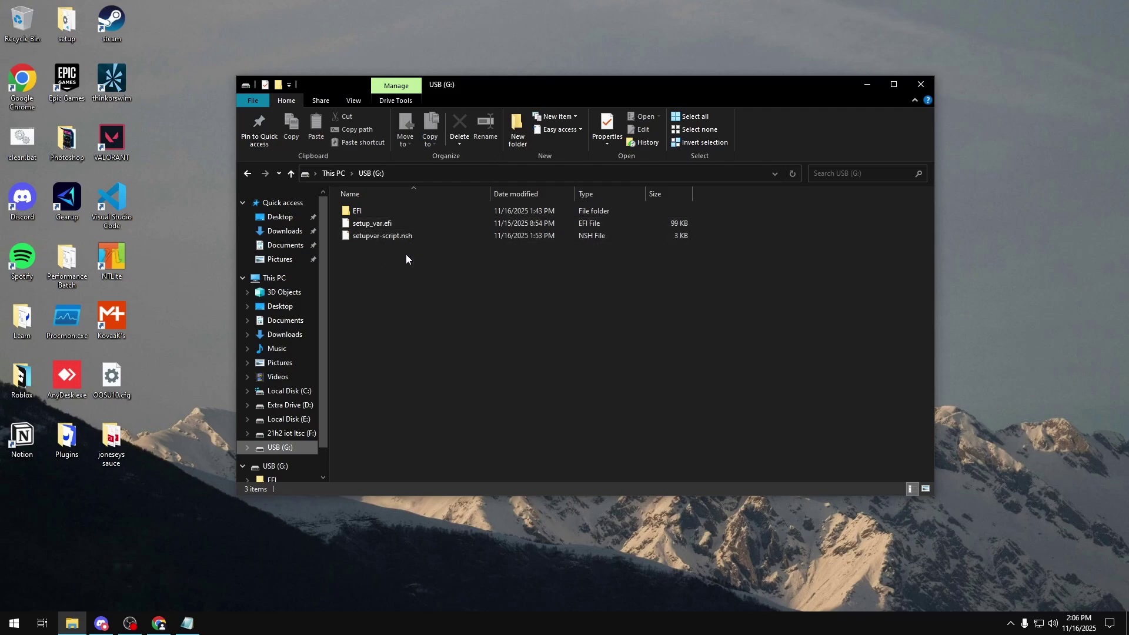
Confirm BOOTX64.efi is in the USB's EFI\BOOT folder, then close File Explorer
double_click(387, 211)
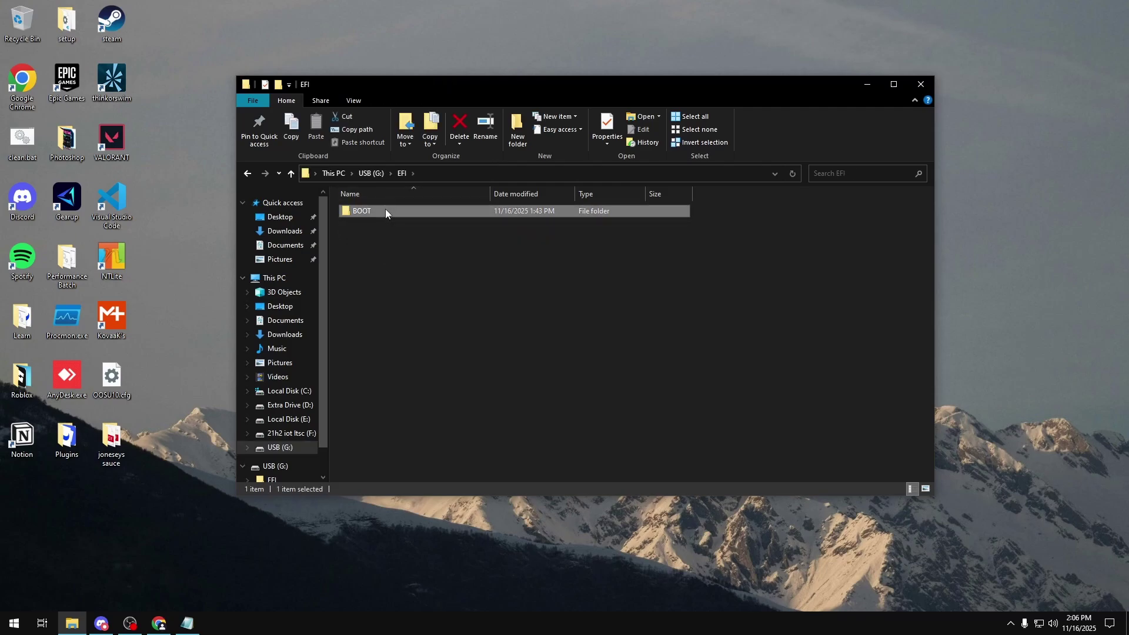
double_click(385, 212)
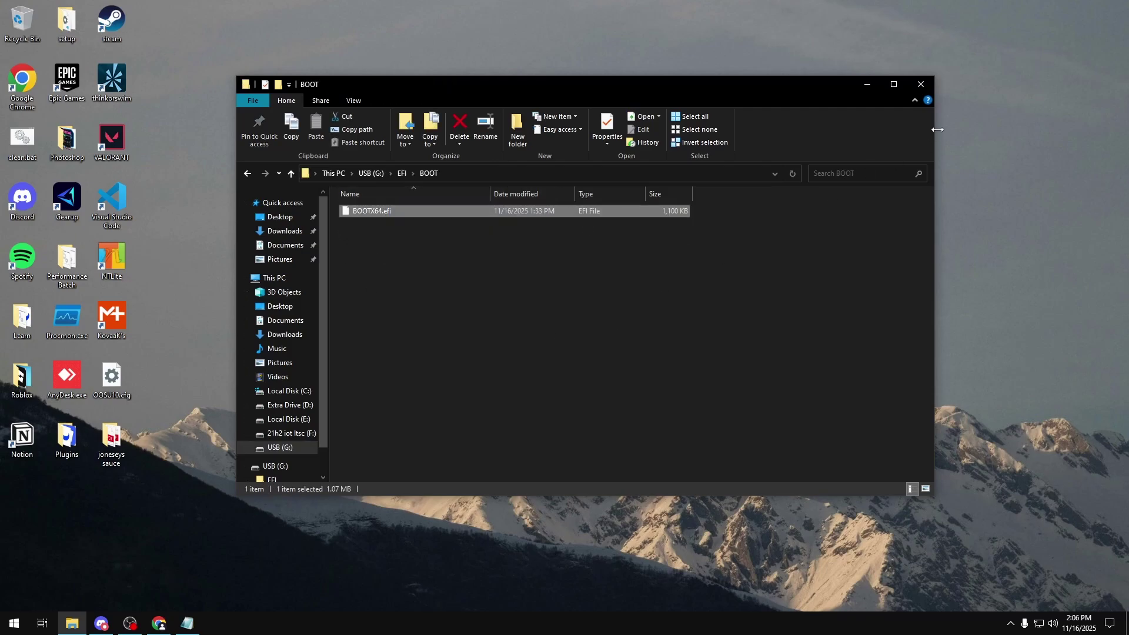
left_click(930, 88)
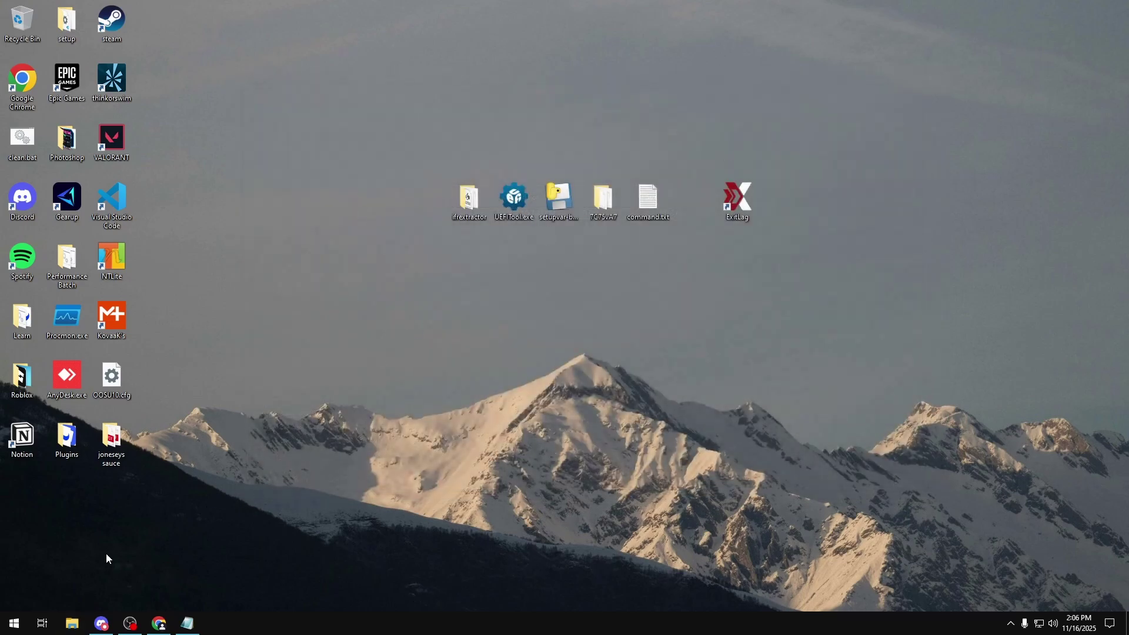
Open and dismiss the Start menu's power options, then bring up Chrome's boot photos
left_click(6, 630)
left_click(15, 597)
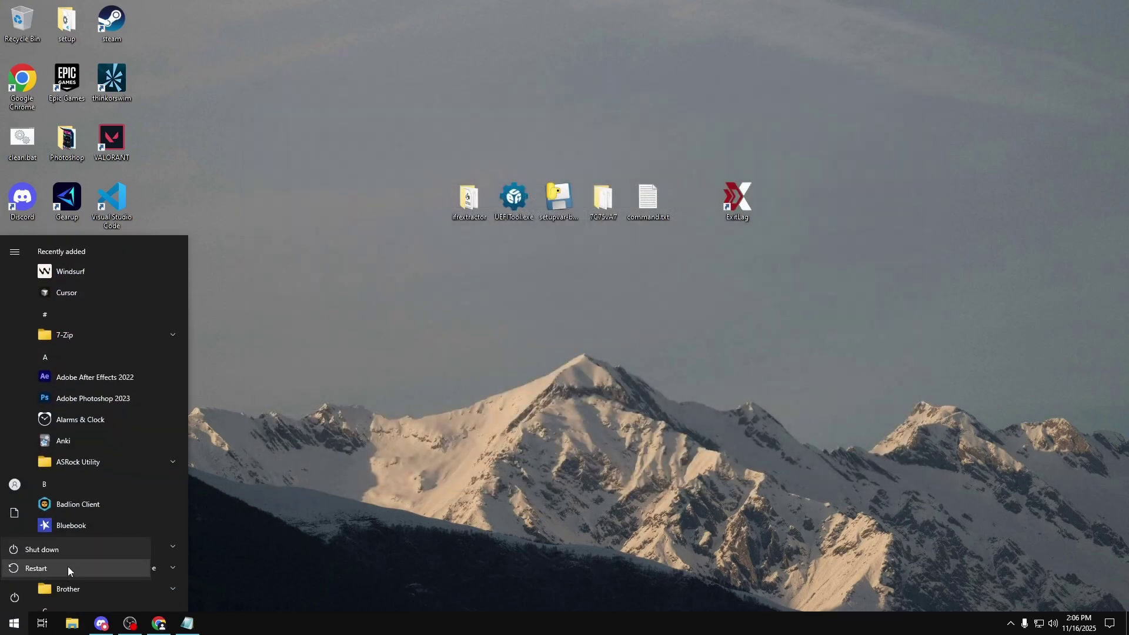
key("Escape")
left_click(230, 534)
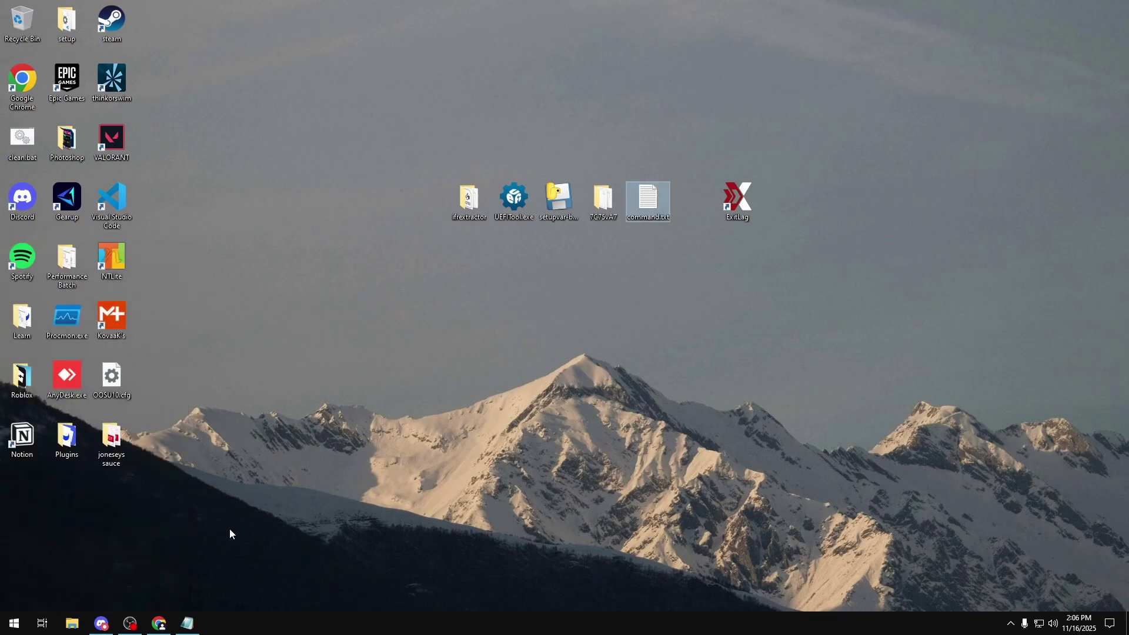
left_click(160, 623)
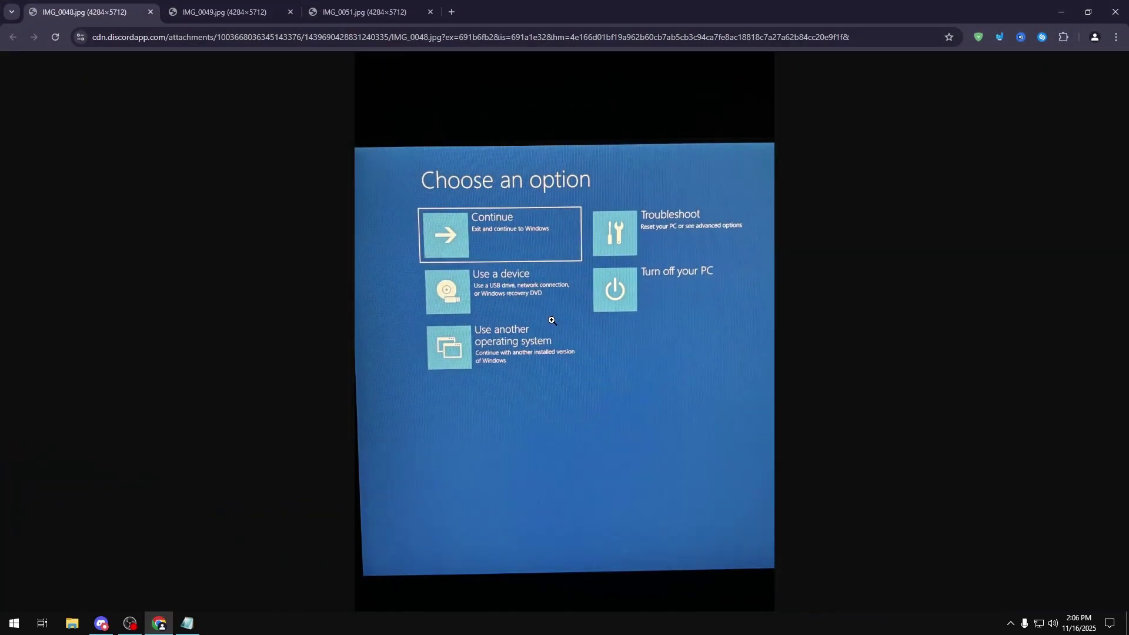
Advance Chrome to the UEFI shell photo IMG_0051, checking the script command in Notepad before minimizing it
key("ctrl+Tab")
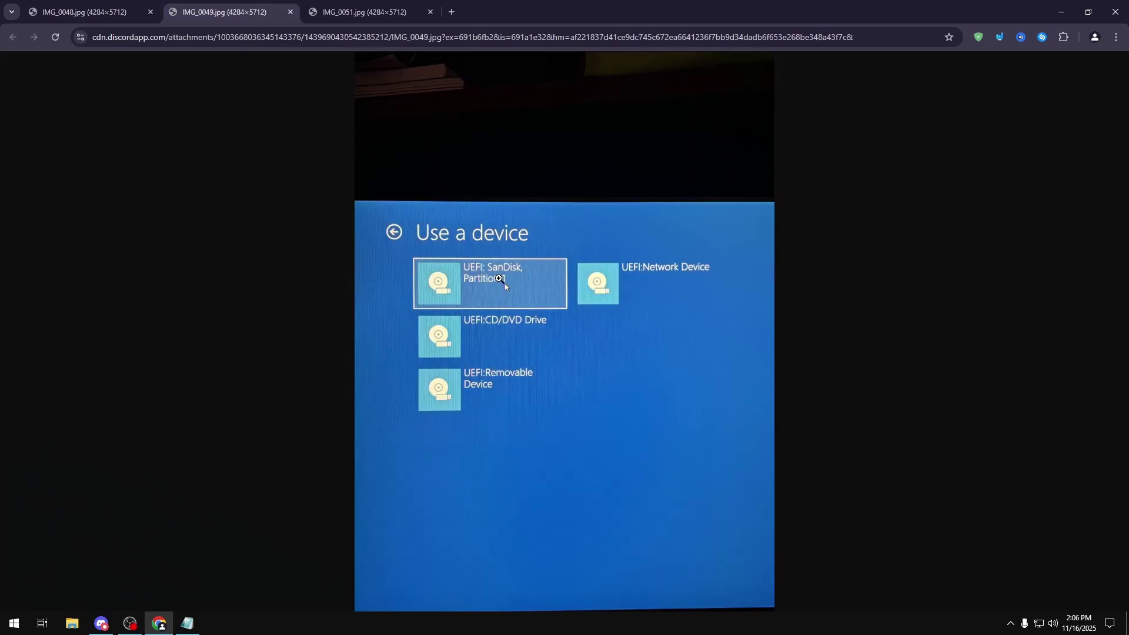
key("ctrl+Tab")
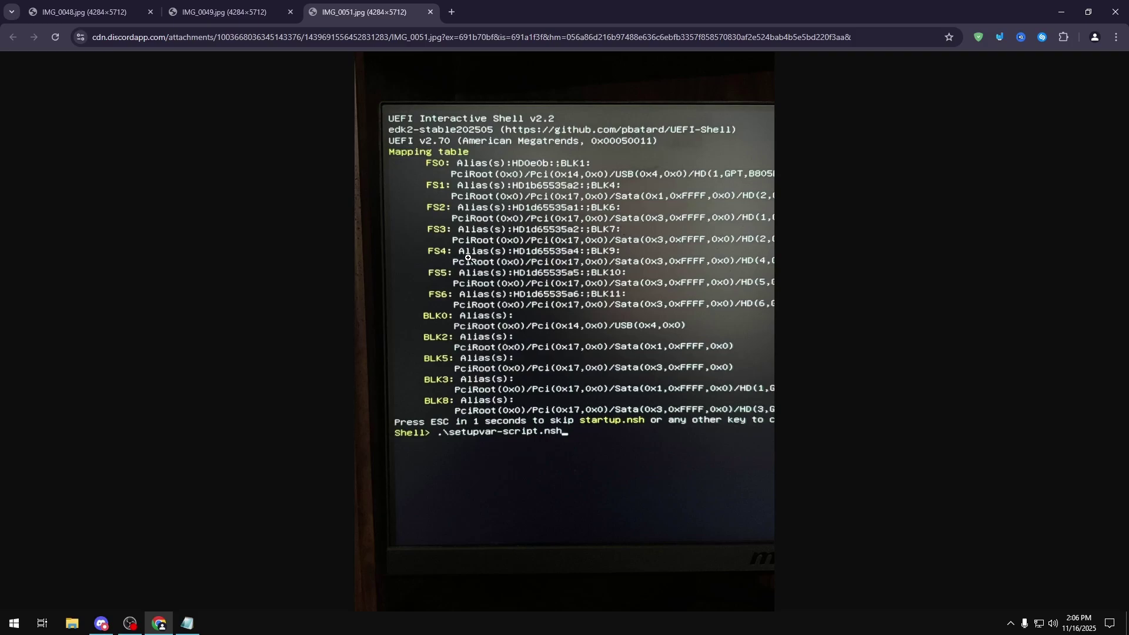
left_click(187, 623)
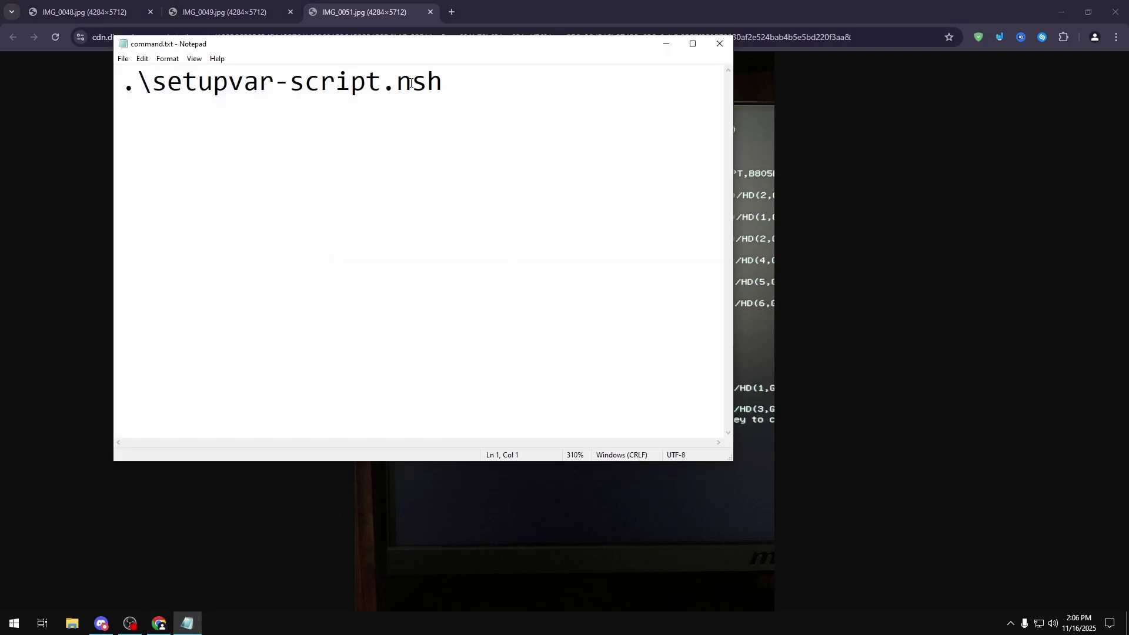
left_click_drag(442, 82, 148, 82)
right_click(136, 69)
left_click(137, 81)
left_click(666, 44)
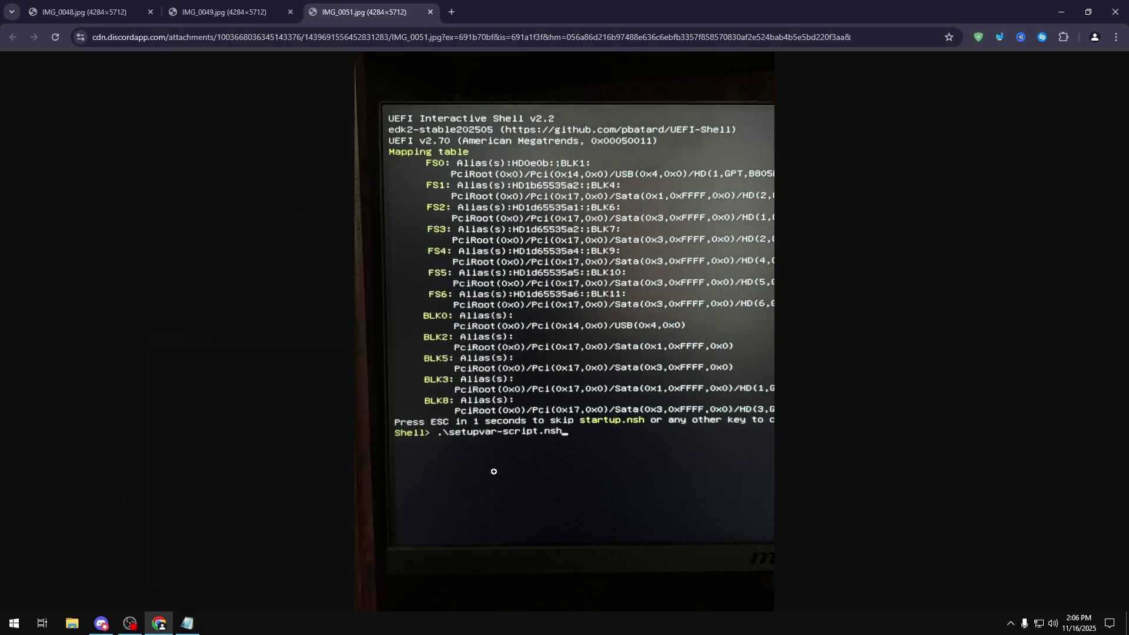